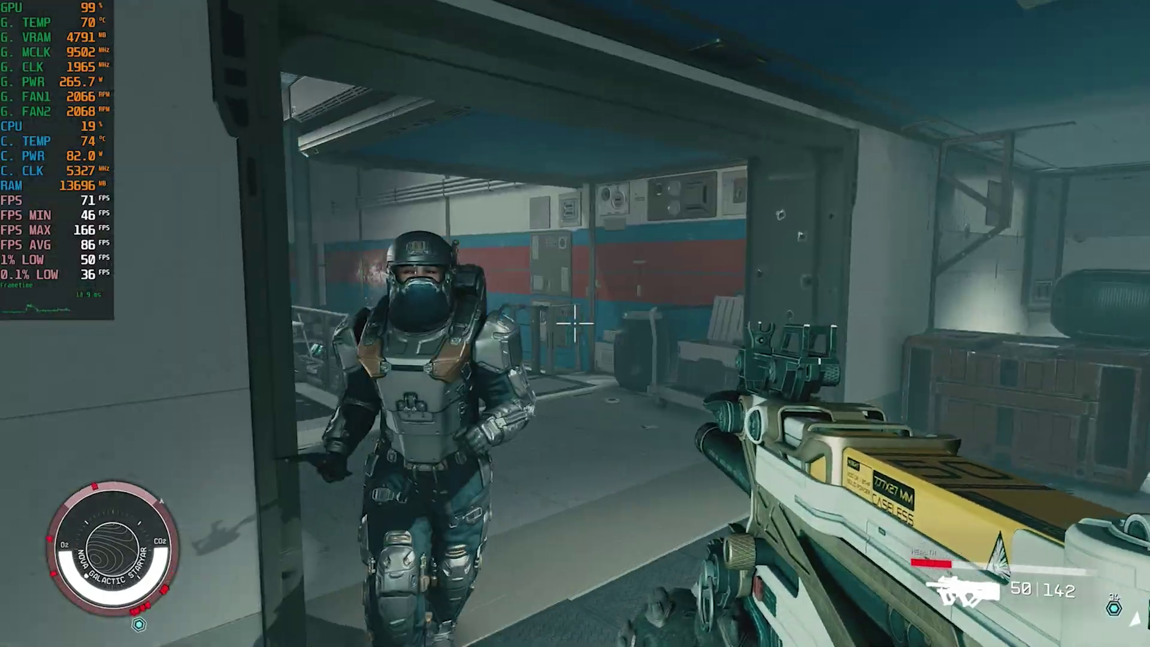
# Step: Shoot down the first Ecliptic mercenary for 10 XP and reload the rifle to 50 rounds
pyautogui.click(575, 324)
pyautogui.click(575, 324)
pyautogui.click(575, 324)
pyautogui.click(575, 323)
pyautogui.click(575, 323)
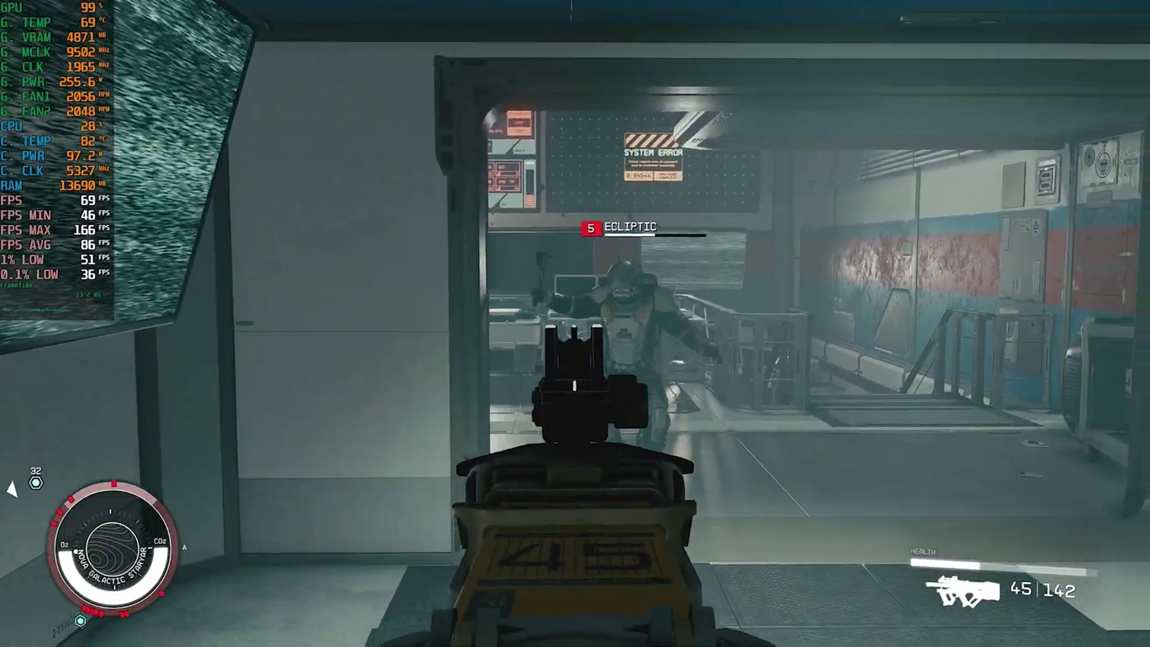
pyautogui.click(575, 323)
pyautogui.click(575, 324)
pyautogui.click(575, 323)
pyautogui.click(575, 323)
pyautogui.click(575, 324)
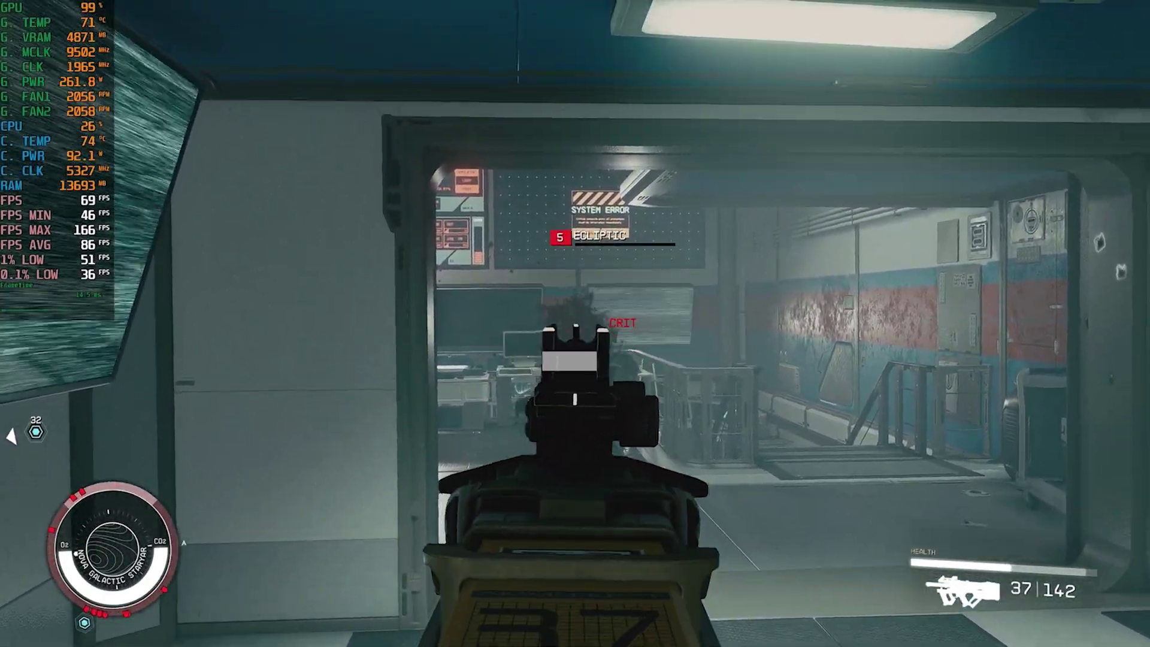
pyautogui.click(575, 324)
pyautogui.press('r')
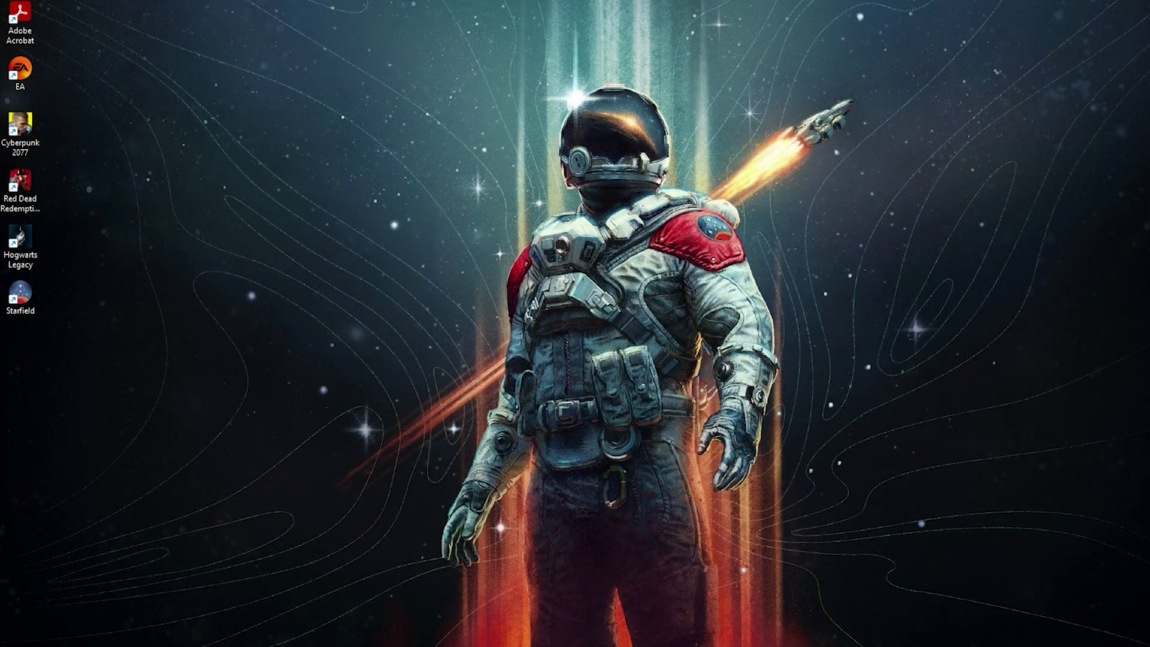
# Step: Switch to the browser and open the Starfield Upscaler FILES tab showing the ReShade and Standalone 1.0.3 files
pyautogui.hotkey('alt', 'Tab')
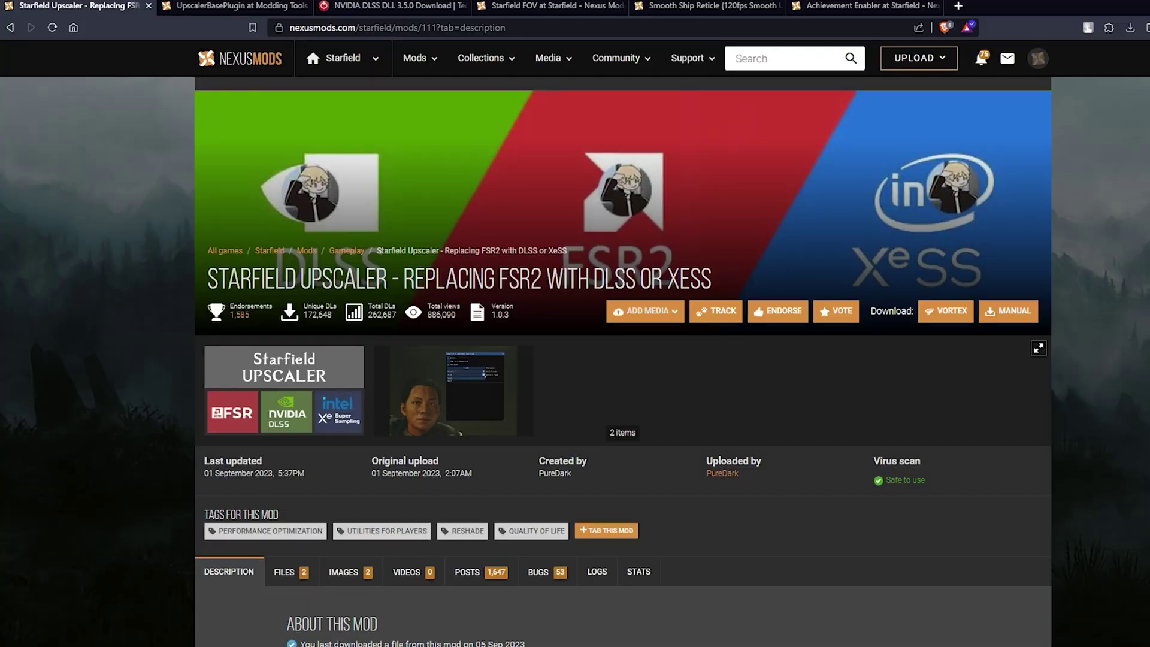
pyautogui.scroll(-4, 344, 448)
pyautogui.scroll(4, 208, 393)
pyautogui.scroll(-4, 623, 367)
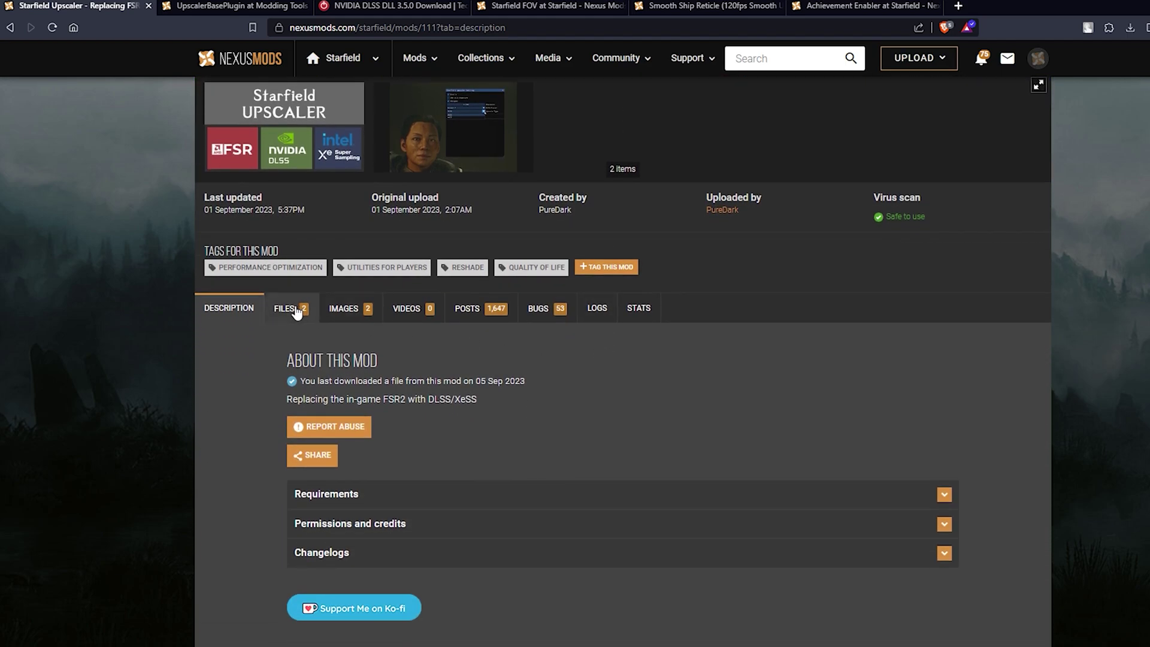
pyautogui.click(291, 311)
pyautogui.scroll(-2, 300, 324)
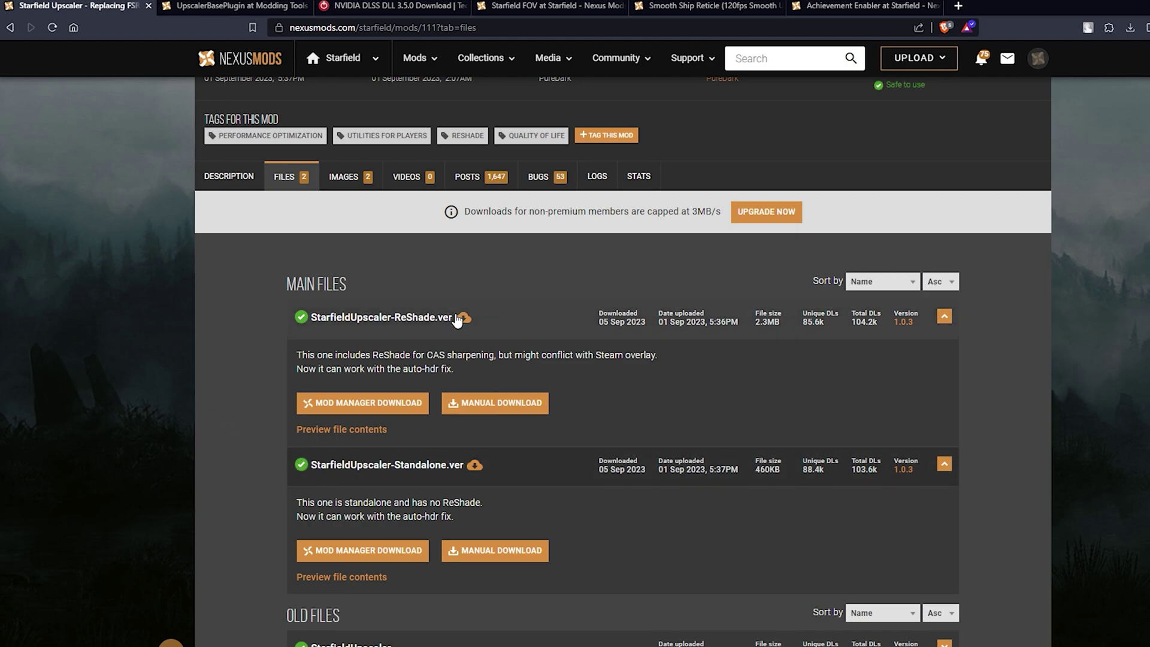
pyautogui.moveTo(457, 321)
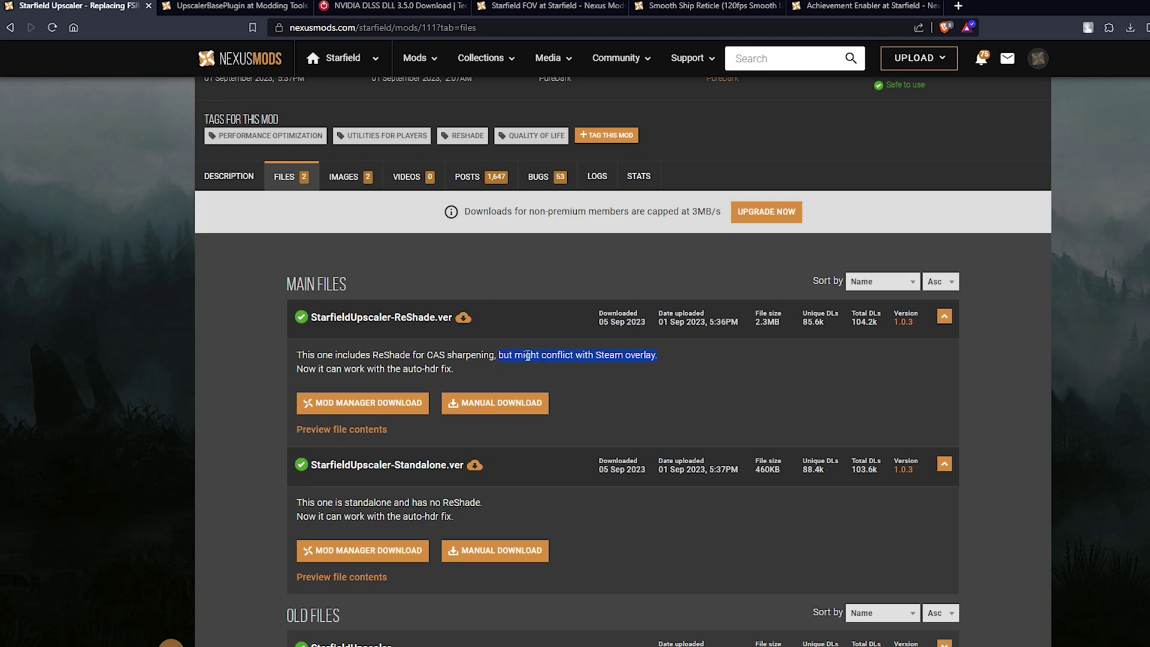
pyautogui.click(582, 357)
# Step: Look through the Starfield Upscaler file list, then return to its DESCRIPTION tab
pyautogui.scroll(-2, 587, 358)
pyautogui.scroll(-1, 587, 358)
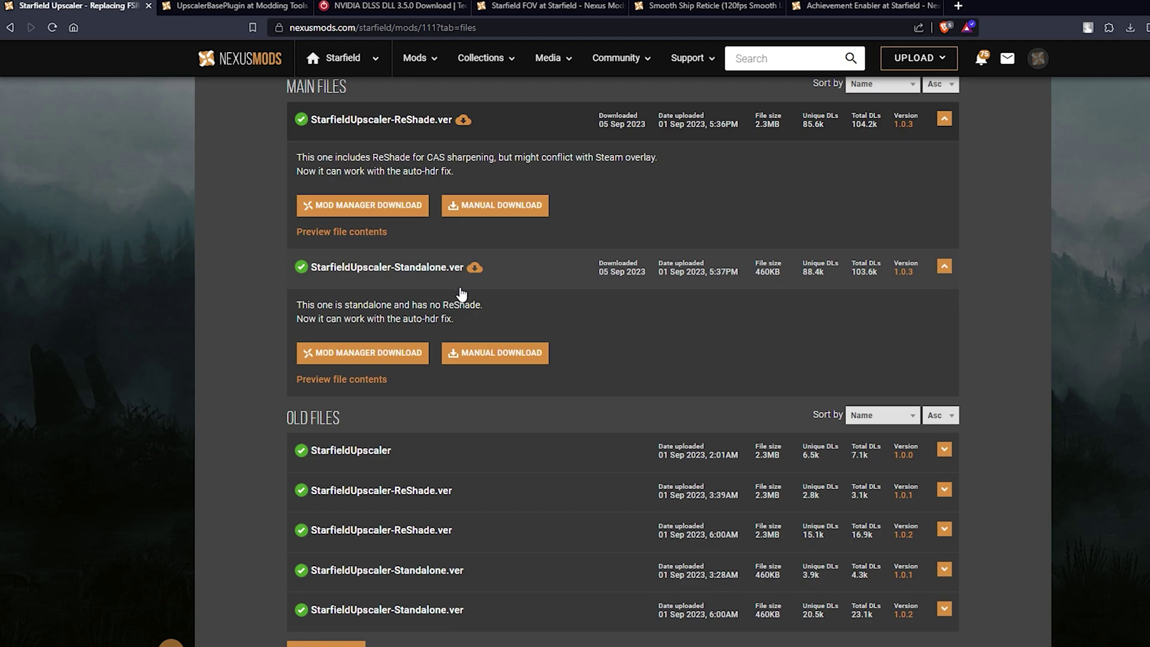
pyautogui.scroll(1, 556, 298)
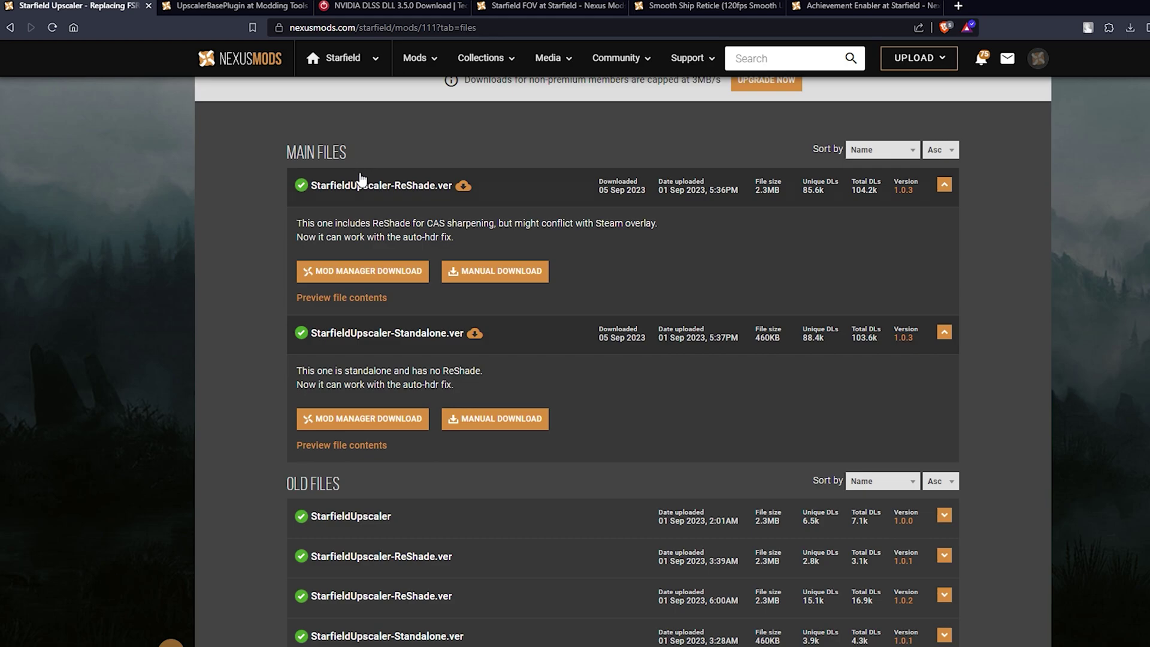
pyautogui.scroll(5, 357, 174)
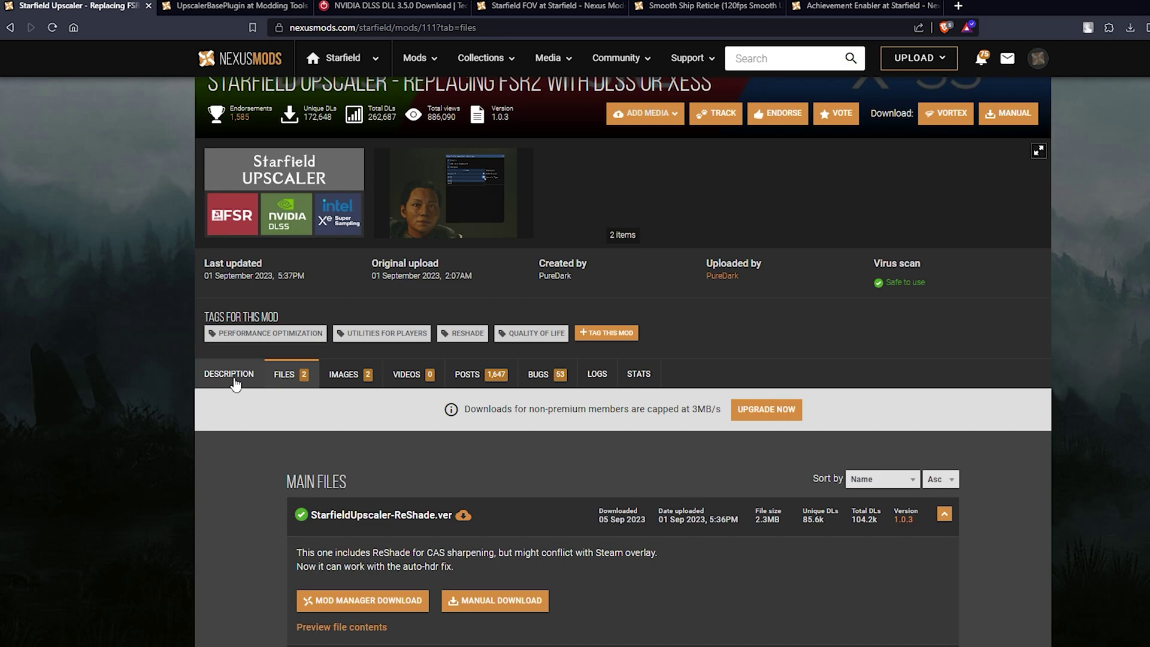
pyautogui.scroll(-3, 308, 430)
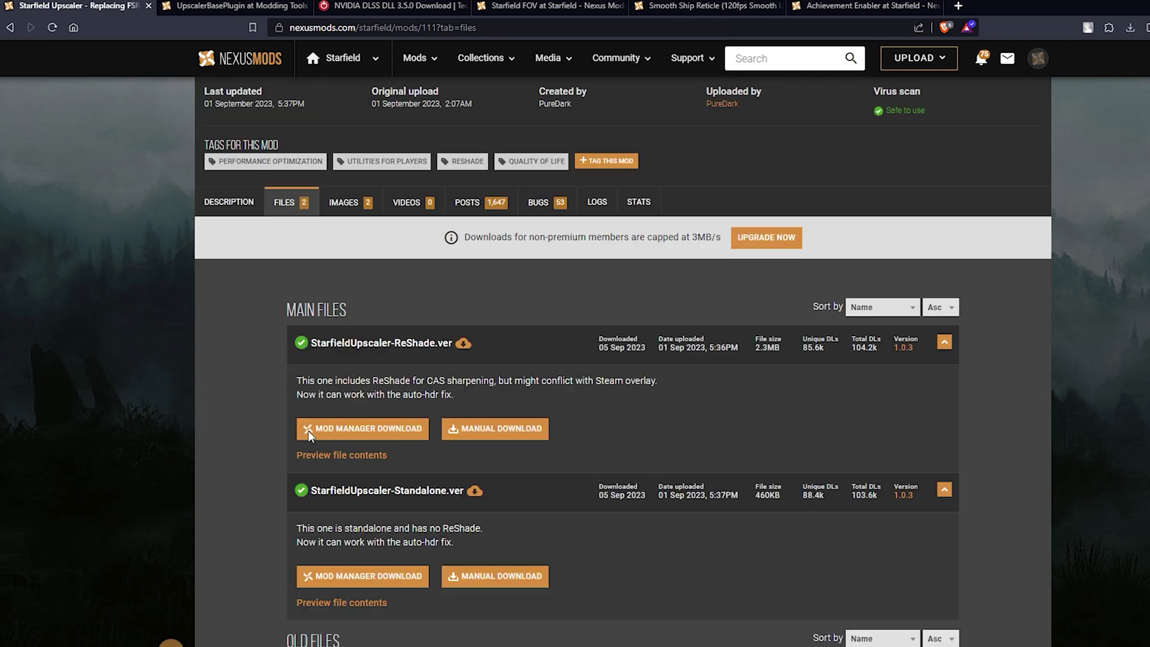
pyautogui.scroll(2, 308, 430)
pyautogui.click(237, 310)
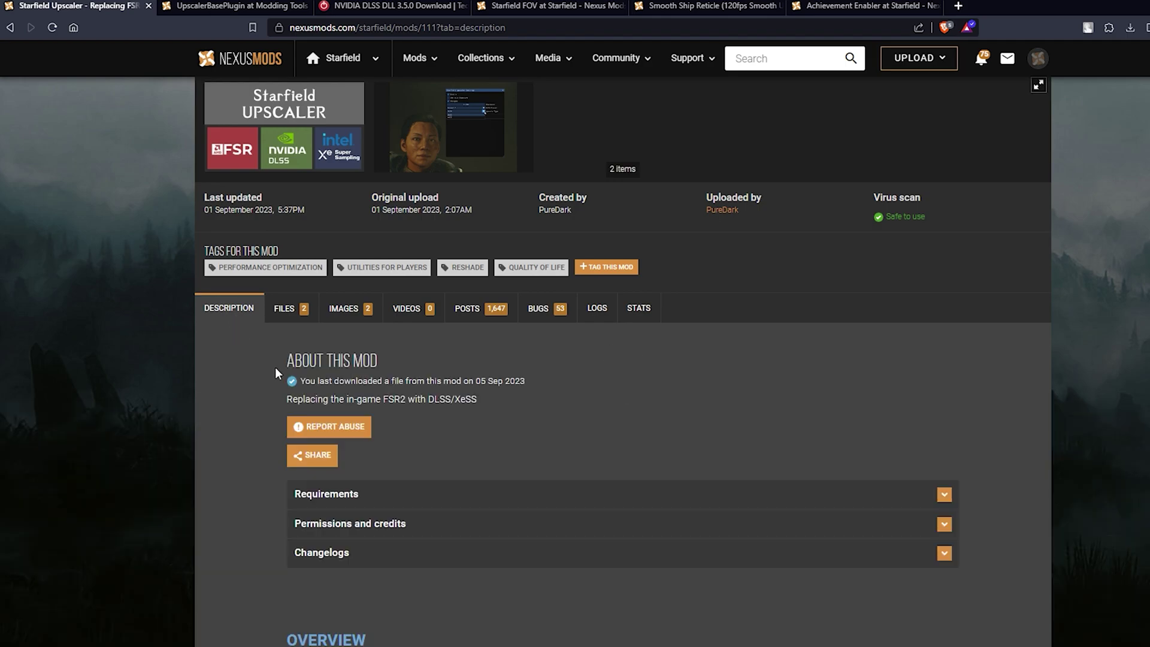
# Step: Open the Upscaler Base Plugin link from the Installation section in a new tab and switch to it
pyautogui.scroll(-8, 275, 372)
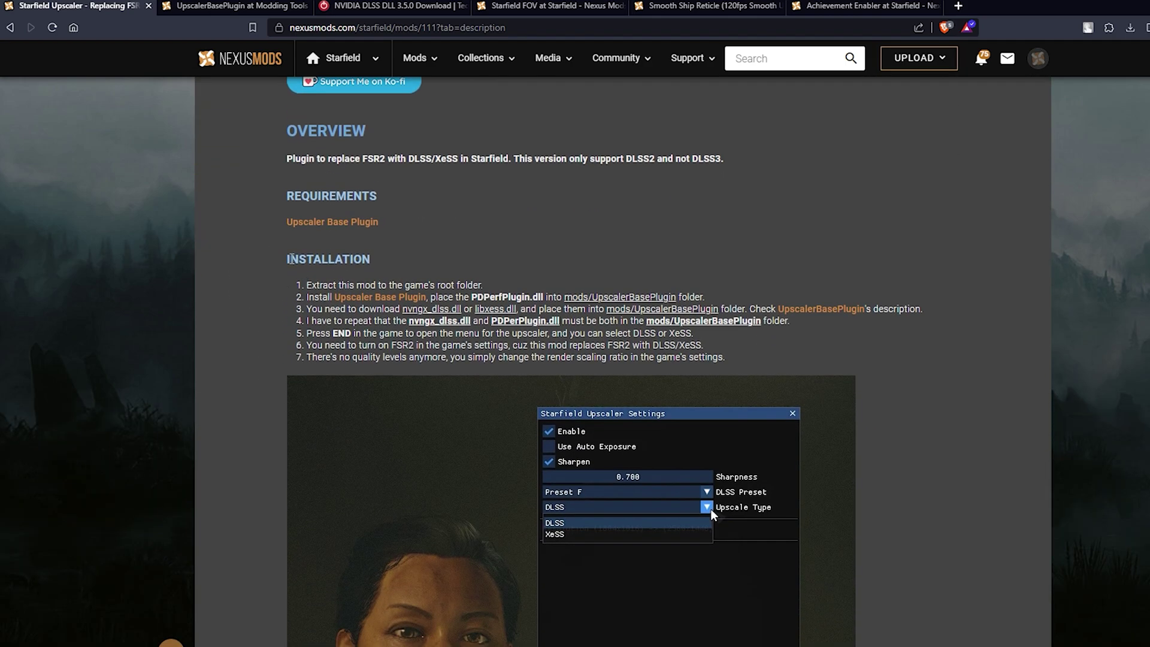
pyautogui.moveTo(290, 259); pyautogui.dragTo(374, 280)
pyautogui.click(310, 297)
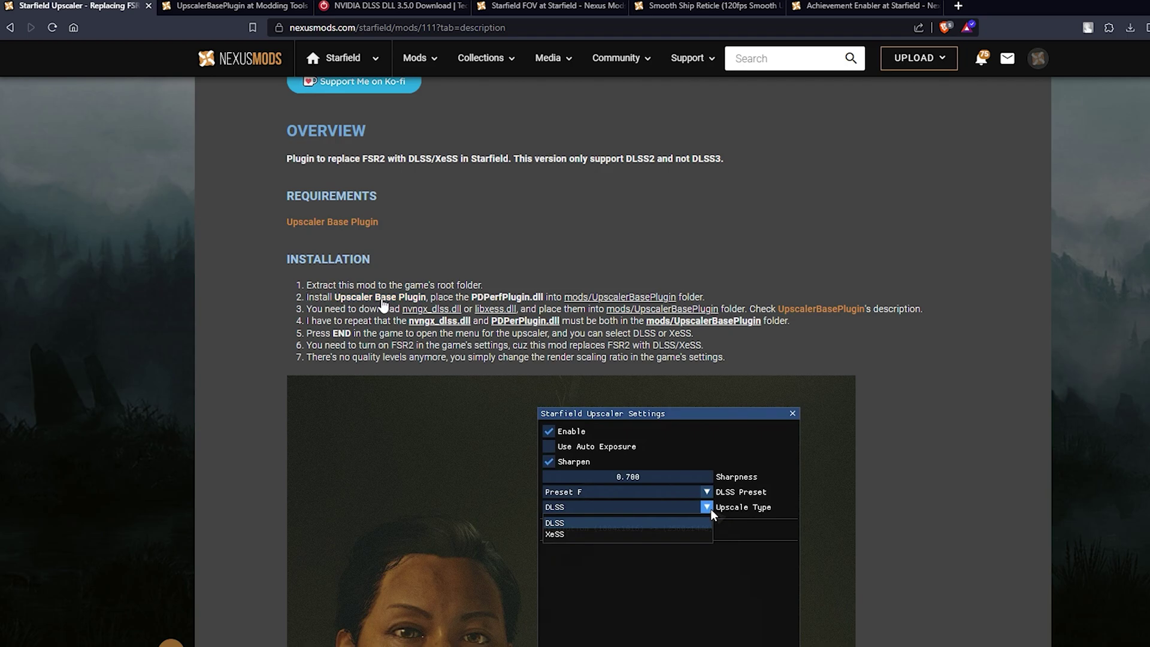
pyautogui.rightClick(384, 306)
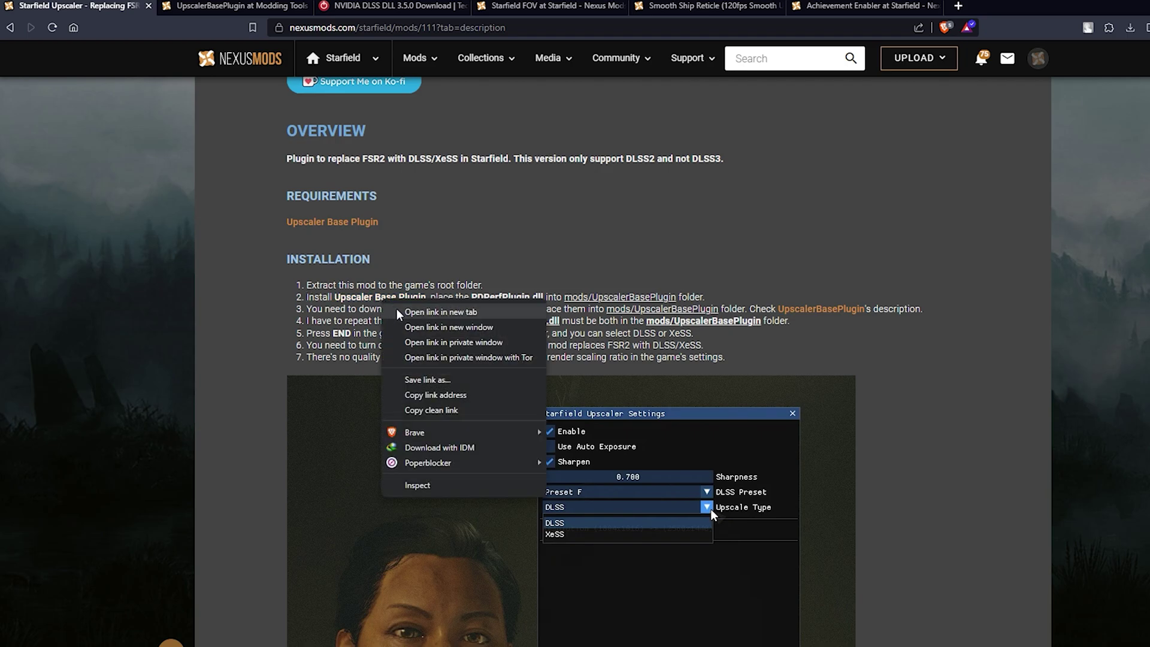
pyautogui.click(413, 310)
pyautogui.click(228, 5)
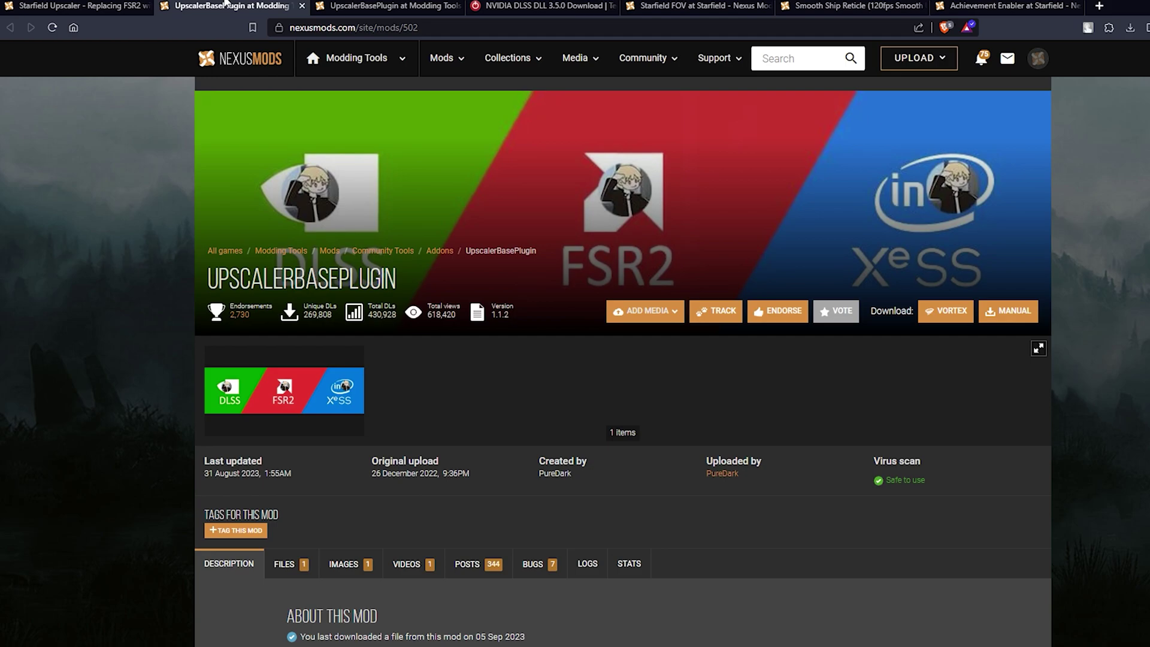
# Step: Close the duplicate tab and check the UpscalerBasePlugin FILES list before returning to its description
pyautogui.click(457, 6)
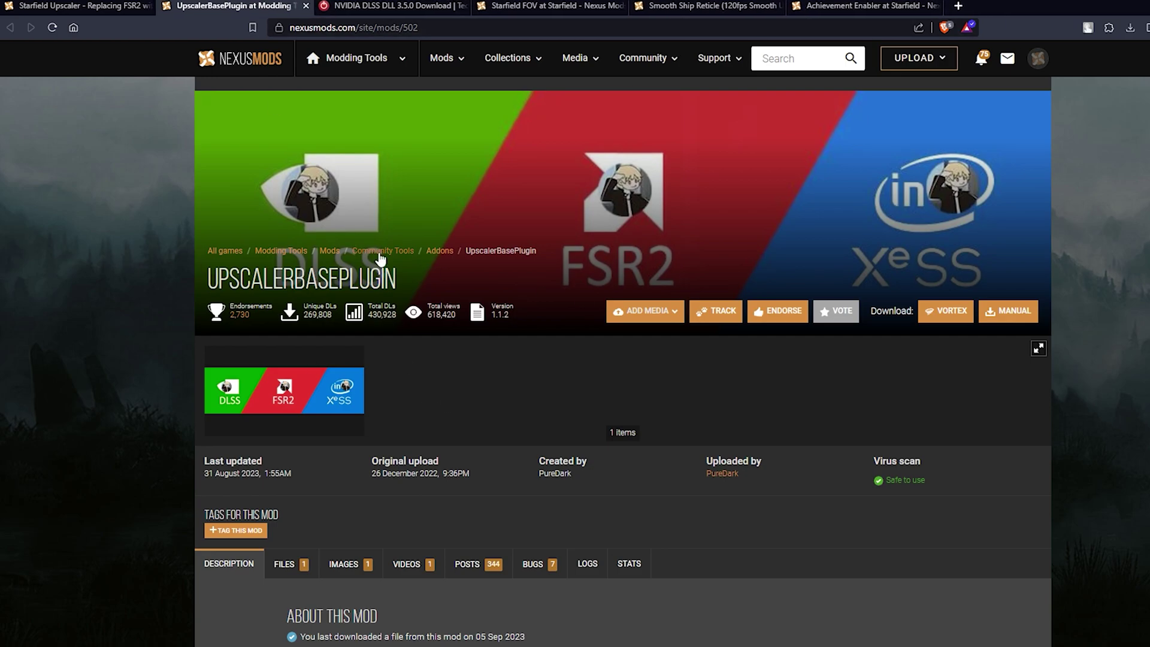
pyautogui.scroll(-4, 408, 275)
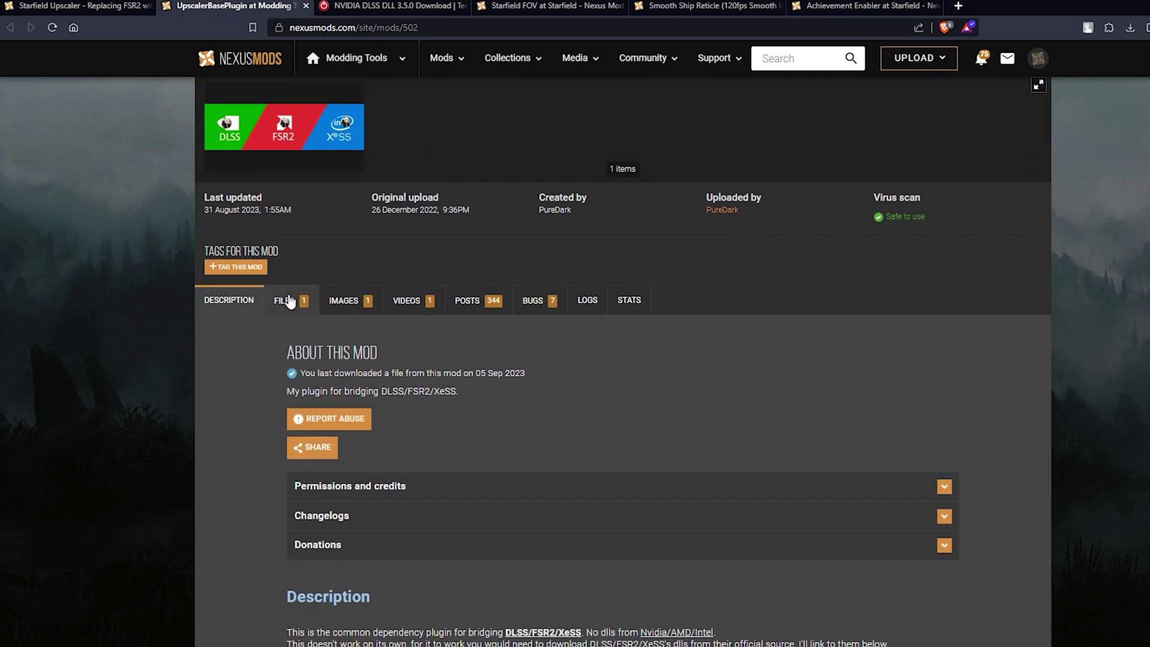
pyautogui.click(288, 300)
pyautogui.scroll(-1, 335, 335)
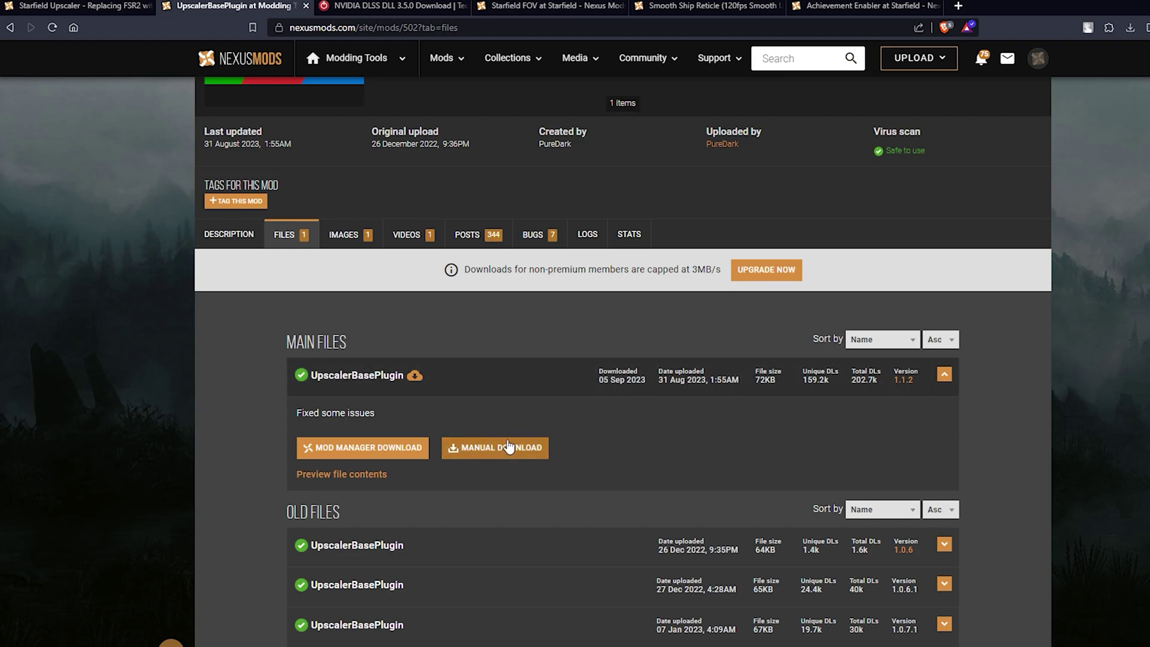
pyautogui.scroll(2, 292, 388)
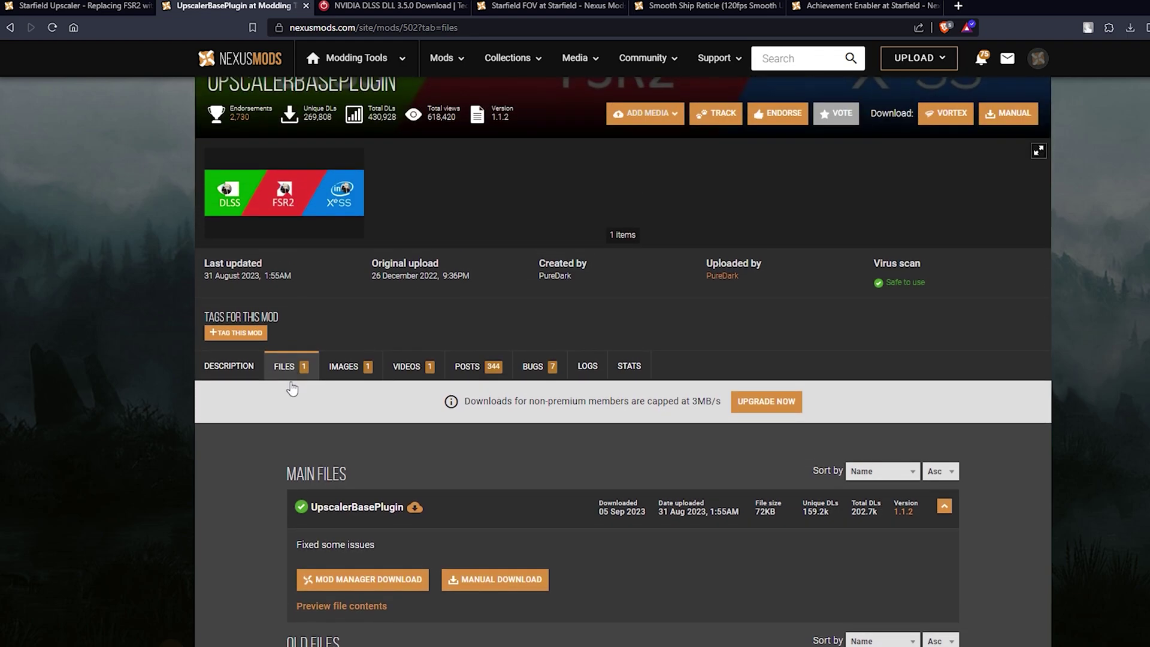
pyautogui.click(228, 368)
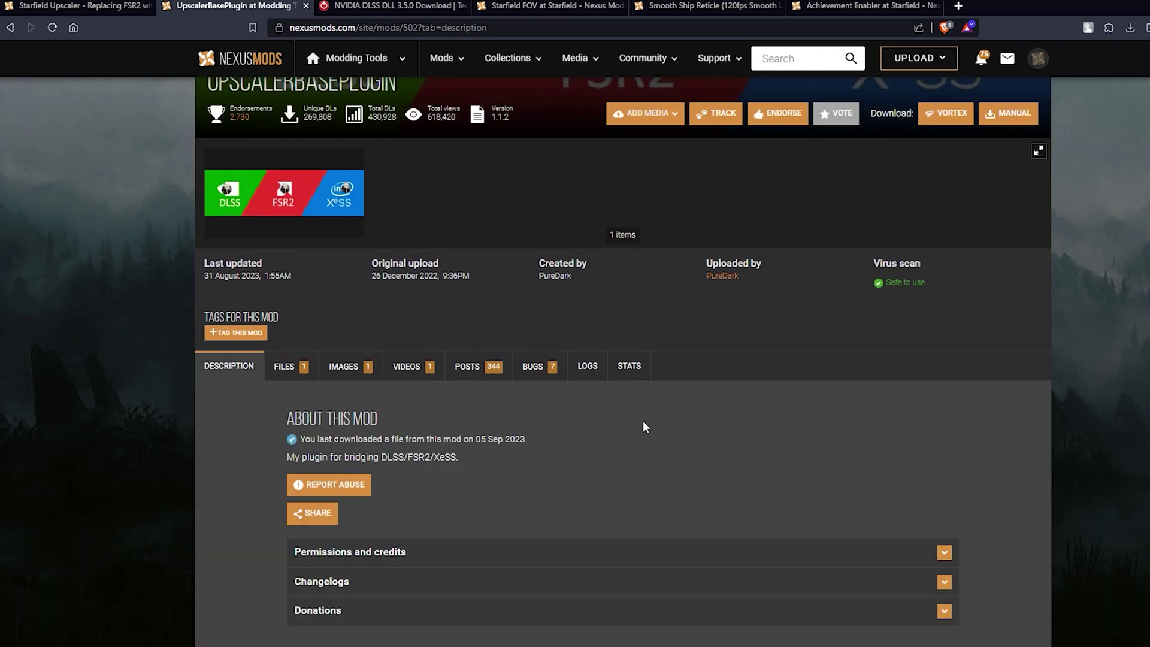
# Step: Open the TechPowerUp DLSS link in a new tab and switch to the NVIDIA DLSS DLL page
pyautogui.scroll(2, 371, 220)
pyautogui.scroll(-7, 371, 219)
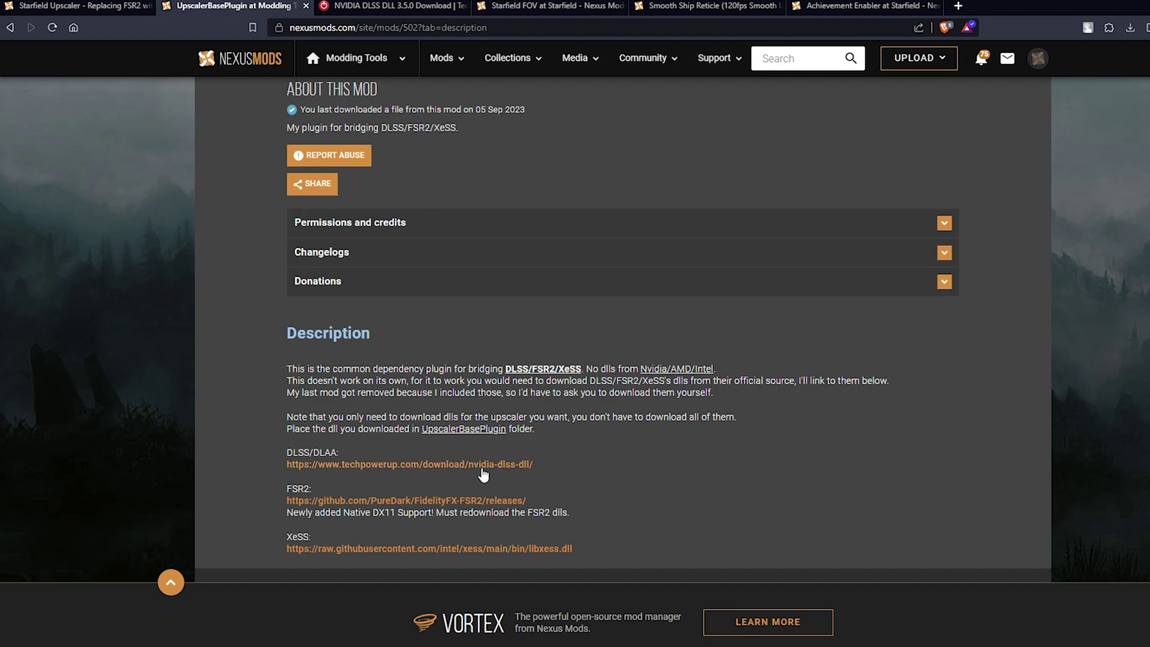
pyautogui.rightClick(446, 465)
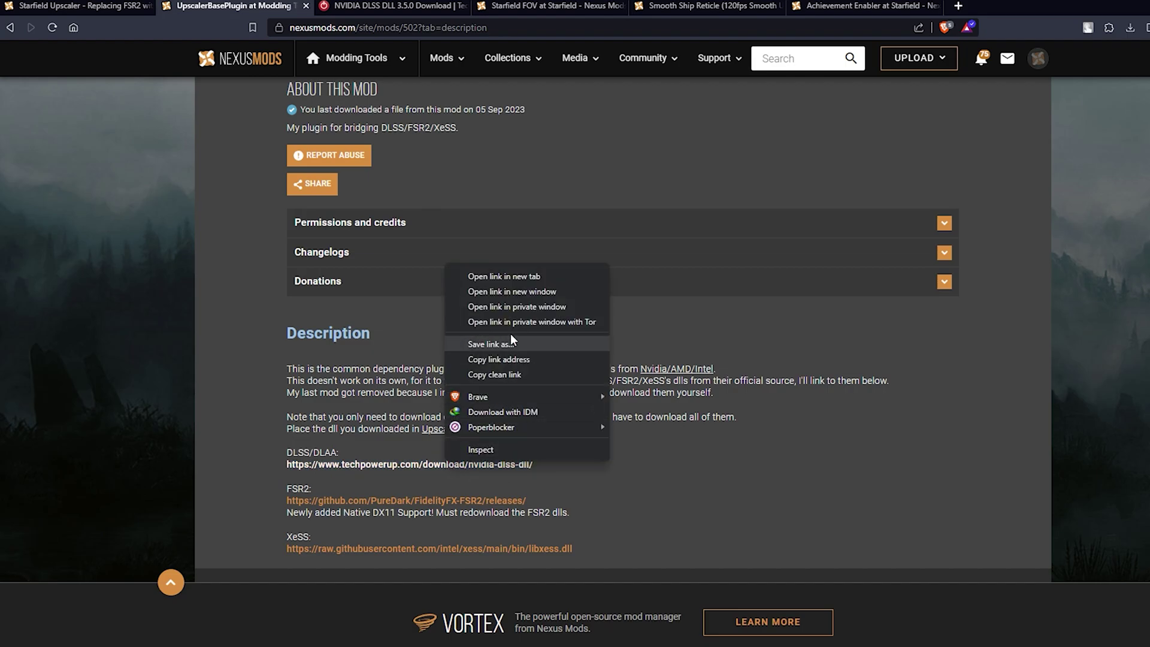
pyautogui.click(394, 7)
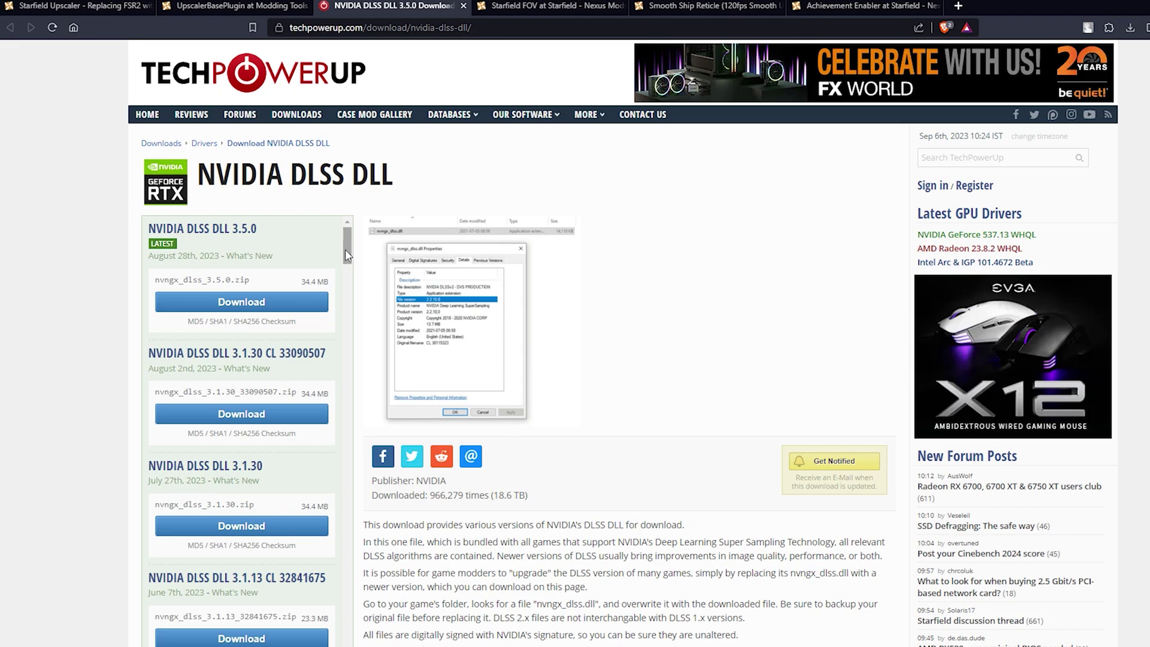
# Step: Scroll the NVIDIA DLSS DLL list from 2.5.1 back up to the 3.5.0 LATEST entry
pyautogui.moveTo(345, 249); pyautogui.dragTo(360, 322)
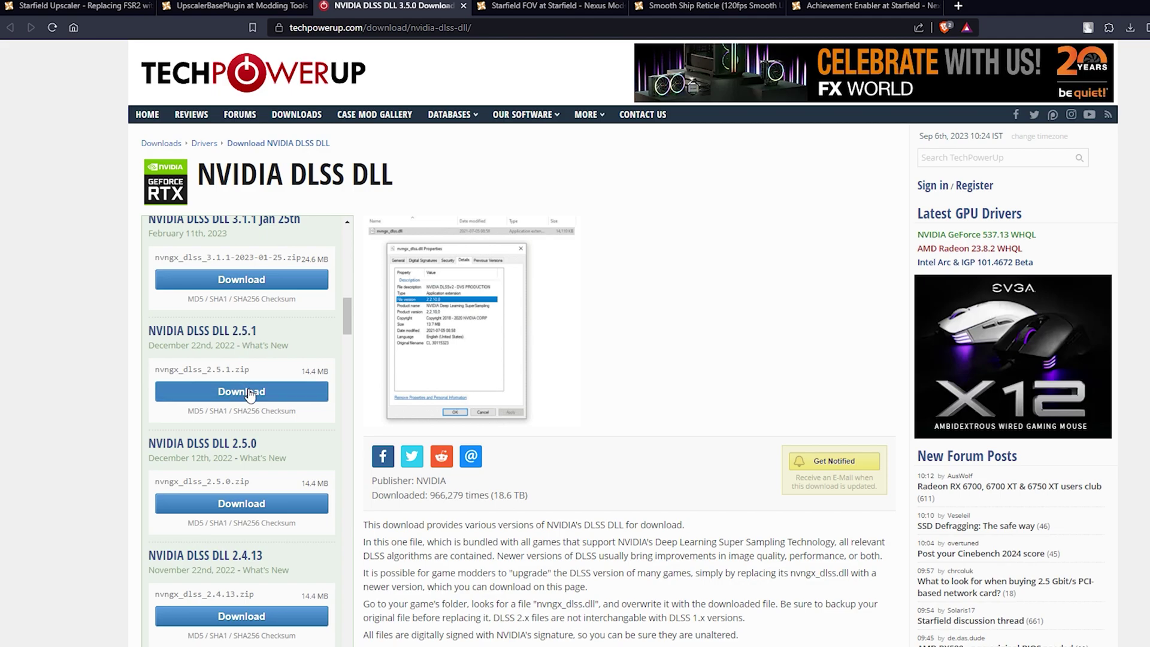
pyautogui.scroll(10, 239, 371)
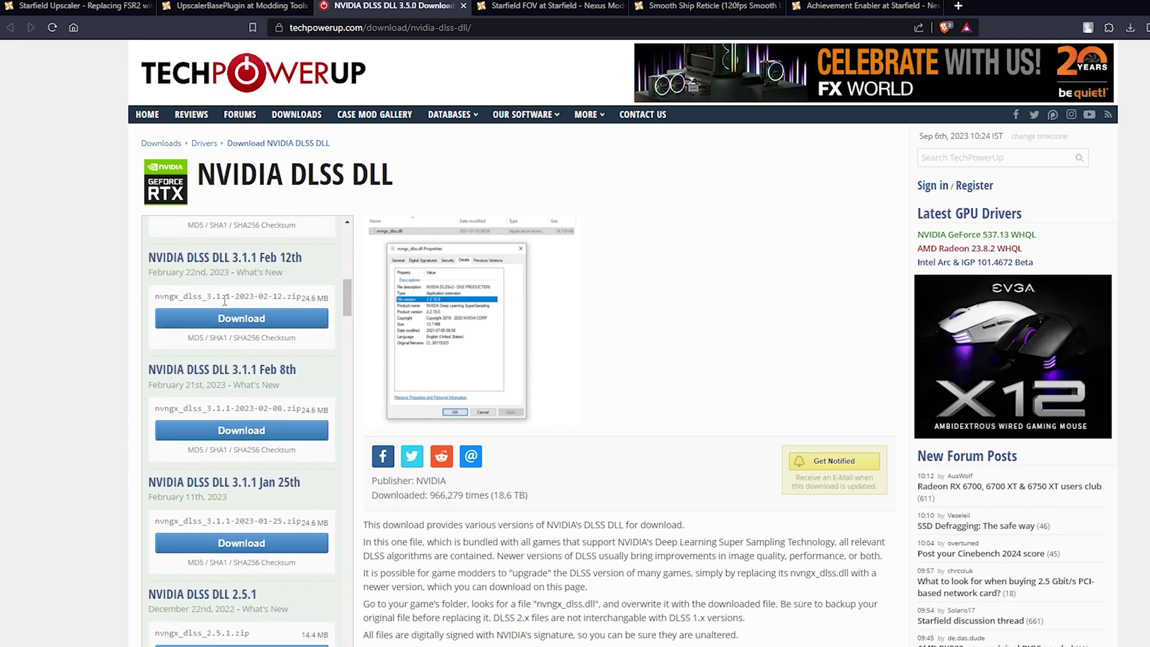
pyautogui.scroll(4, 230, 315)
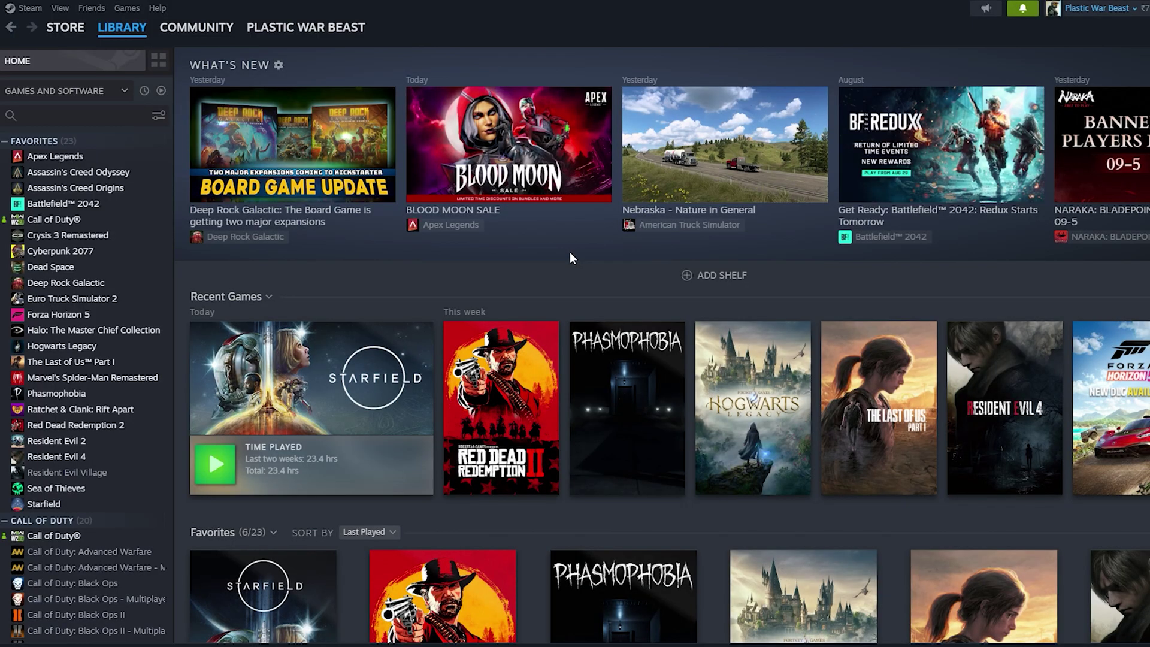
# Step: Open Starfield's install folder via Manage > Browse local files in Steam
pyautogui.rightClick(354, 333)
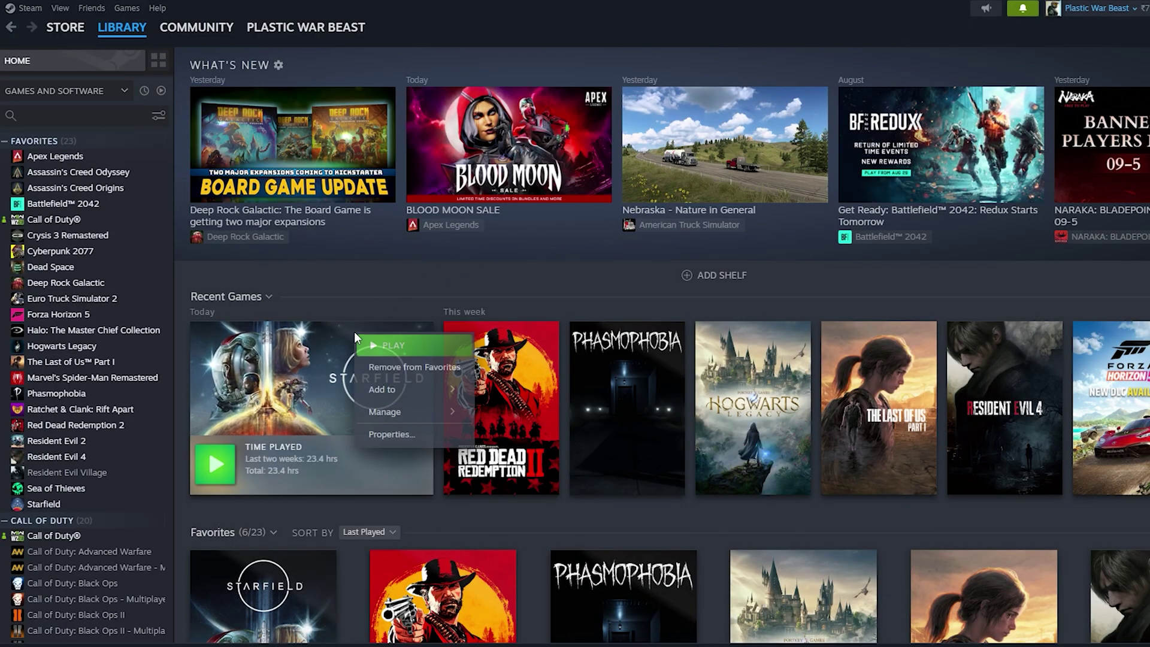
pyautogui.moveTo(386, 414)
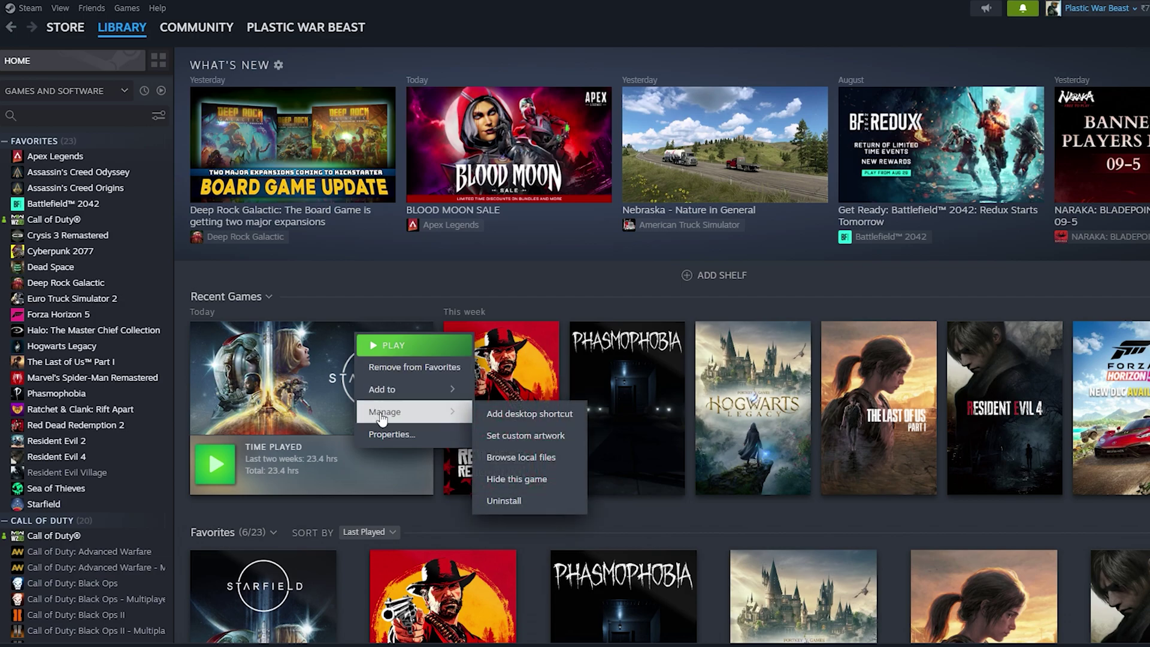
pyautogui.click(527, 458)
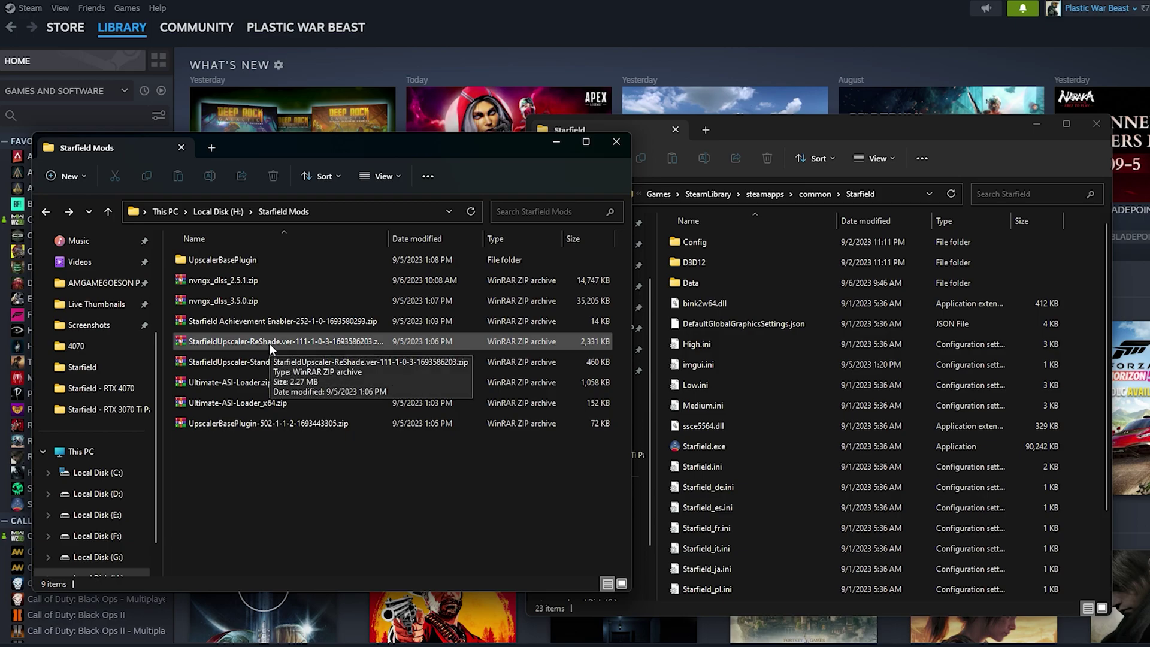
# Step: Extract all StarfieldUpscaler ReShade archive contents into the Starfield install folder and close WinRAR
pyautogui.click(203, 343)
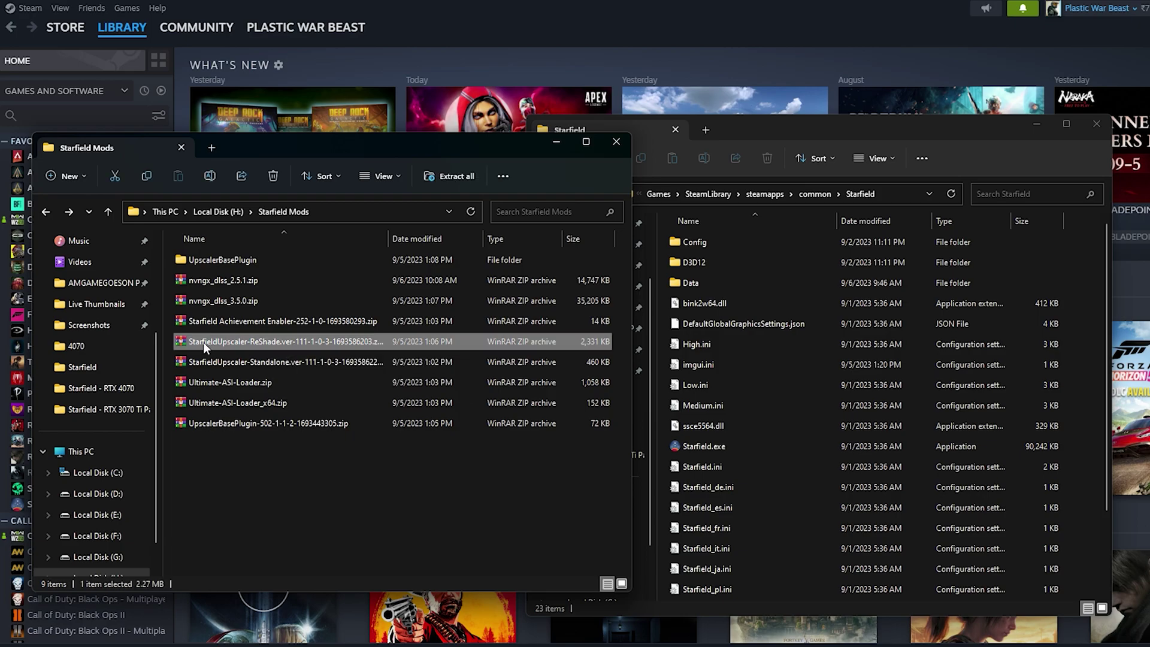
pyautogui.doubleClick(319, 339)
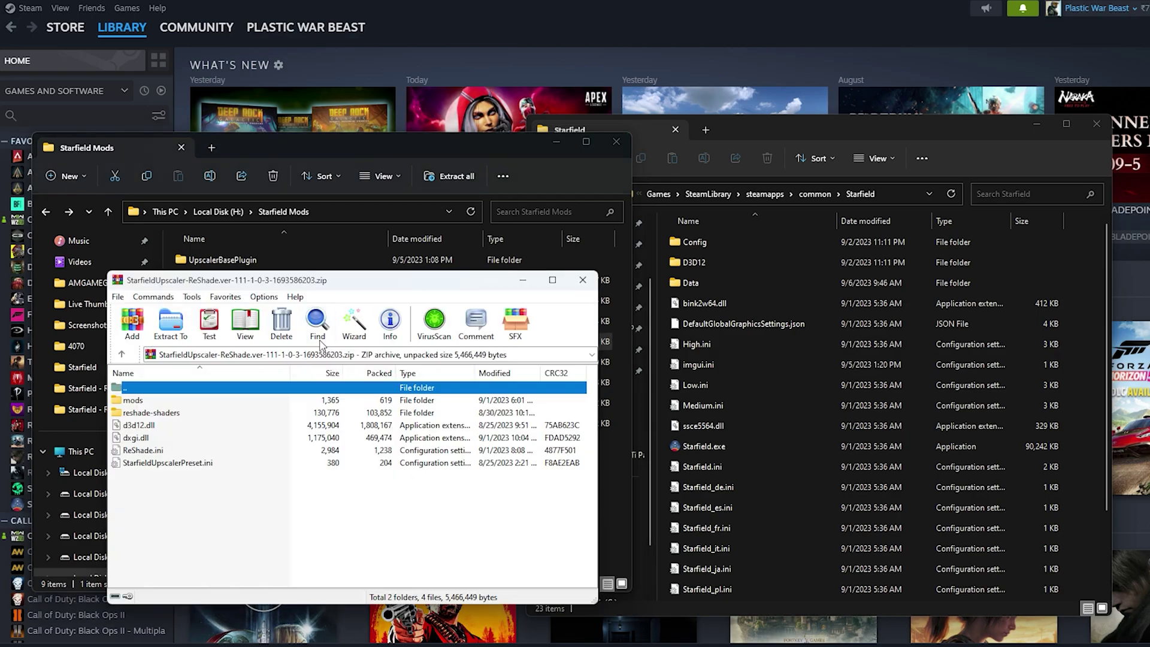
pyautogui.moveTo(459, 311); pyautogui.dragTo(482, 288)
pyautogui.moveTo(267, 512); pyautogui.dragTo(222, 411)
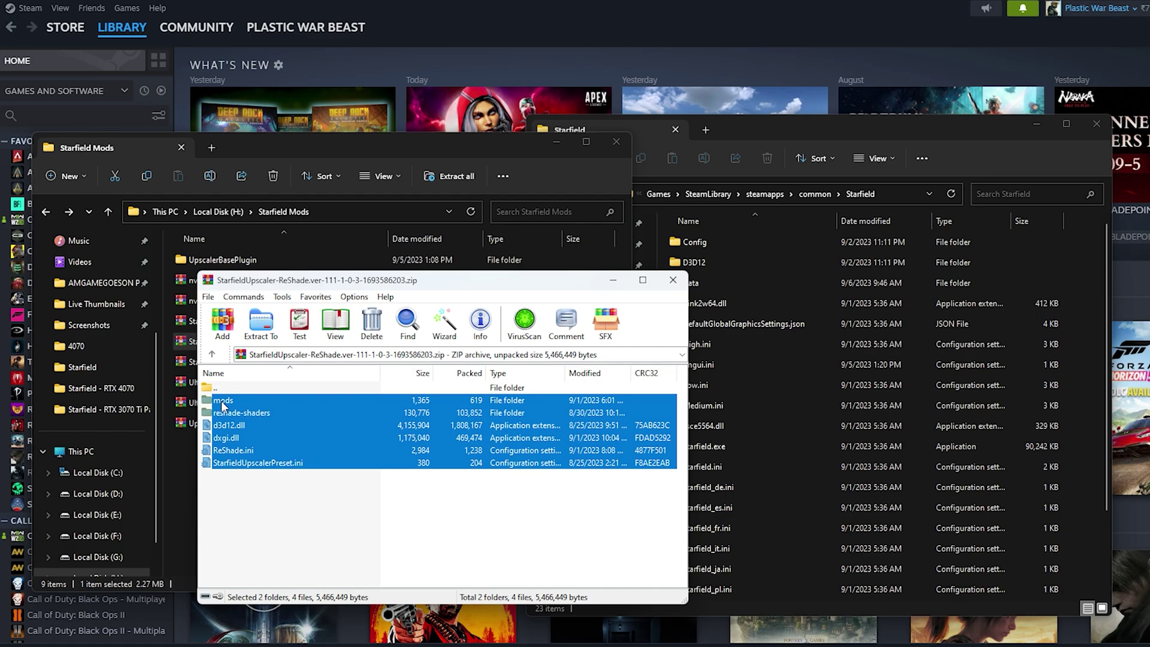
pyautogui.moveTo(222, 406); pyautogui.dragTo(1072, 318)
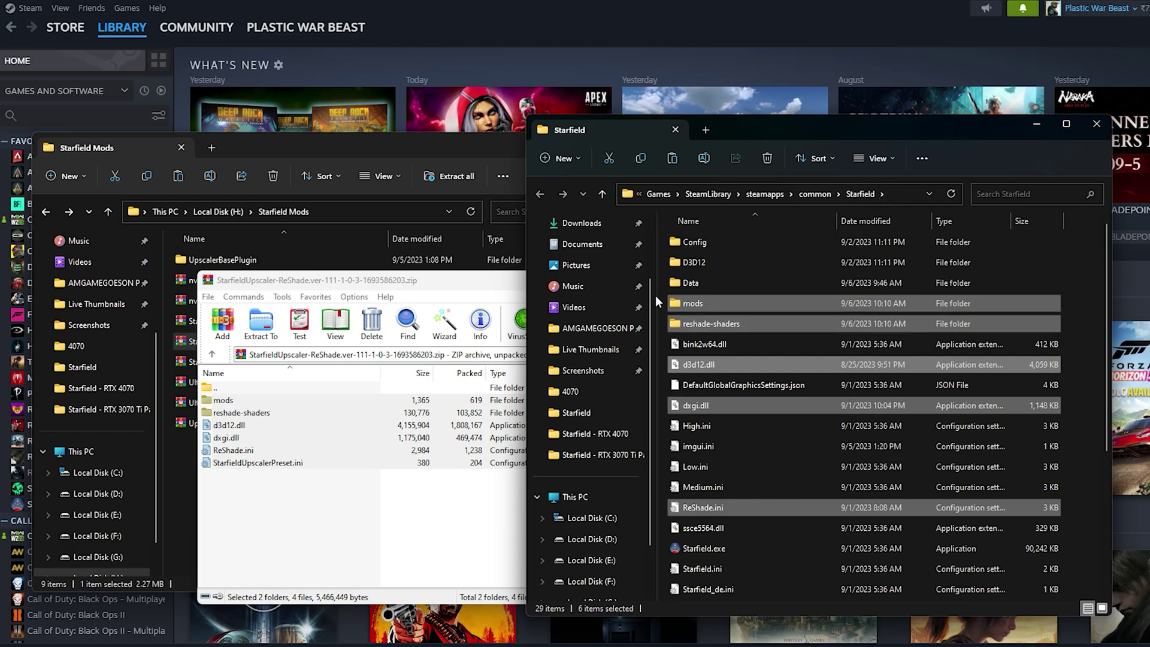
pyautogui.click(398, 493)
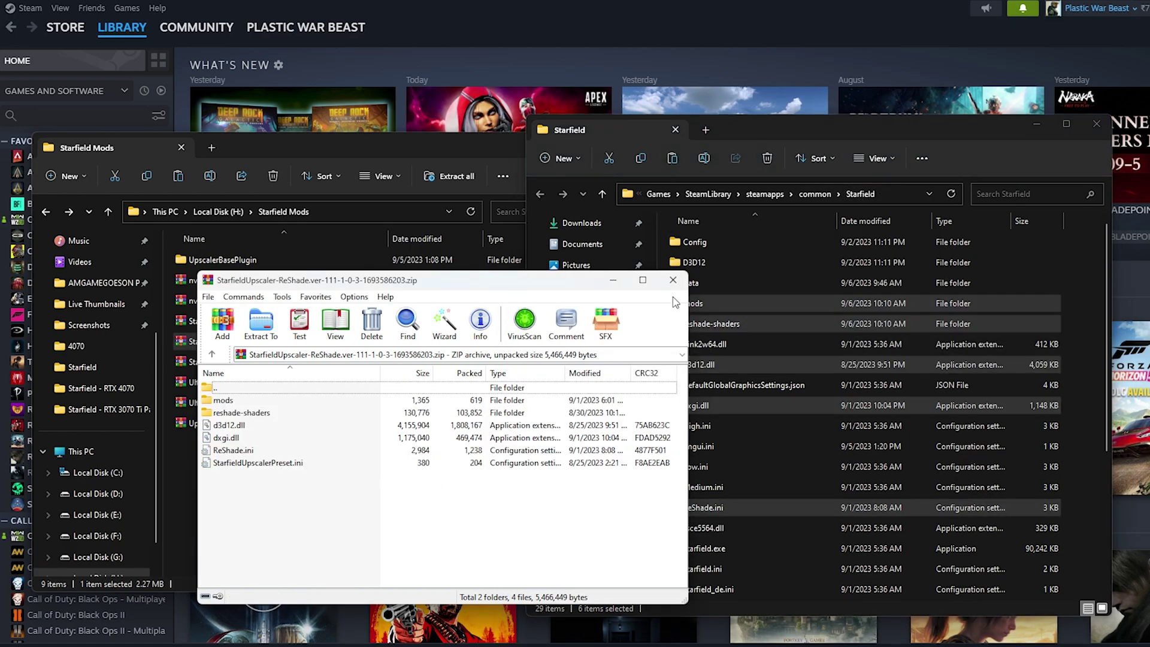
pyautogui.press('Escape')
pyautogui.click(389, 454)
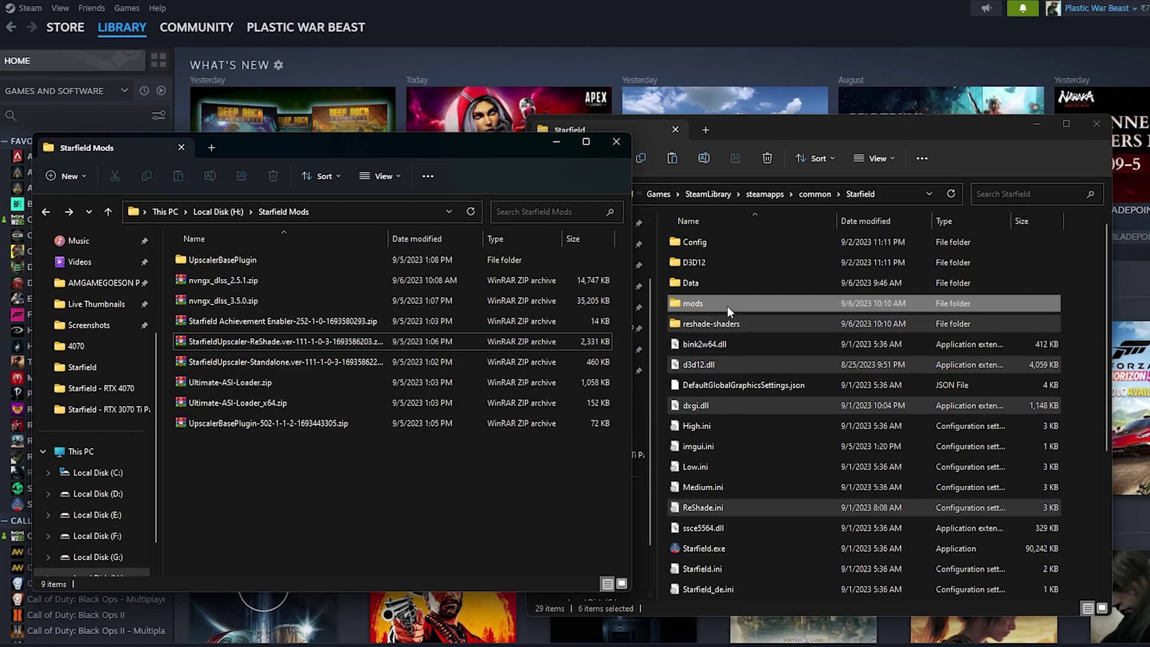
# Step: Open the Starfield mods\UpscalerBasePlugin folder in Explorer
pyautogui.click(753, 303)
pyautogui.doubleClick(773, 304)
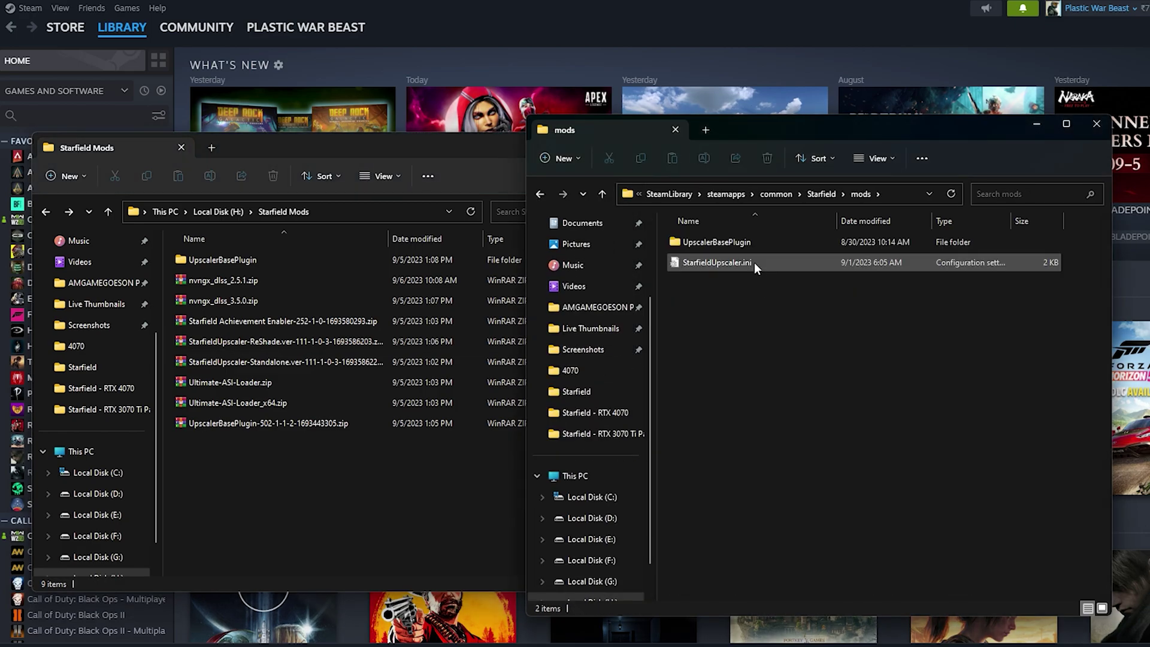
pyautogui.doubleClick(759, 242)
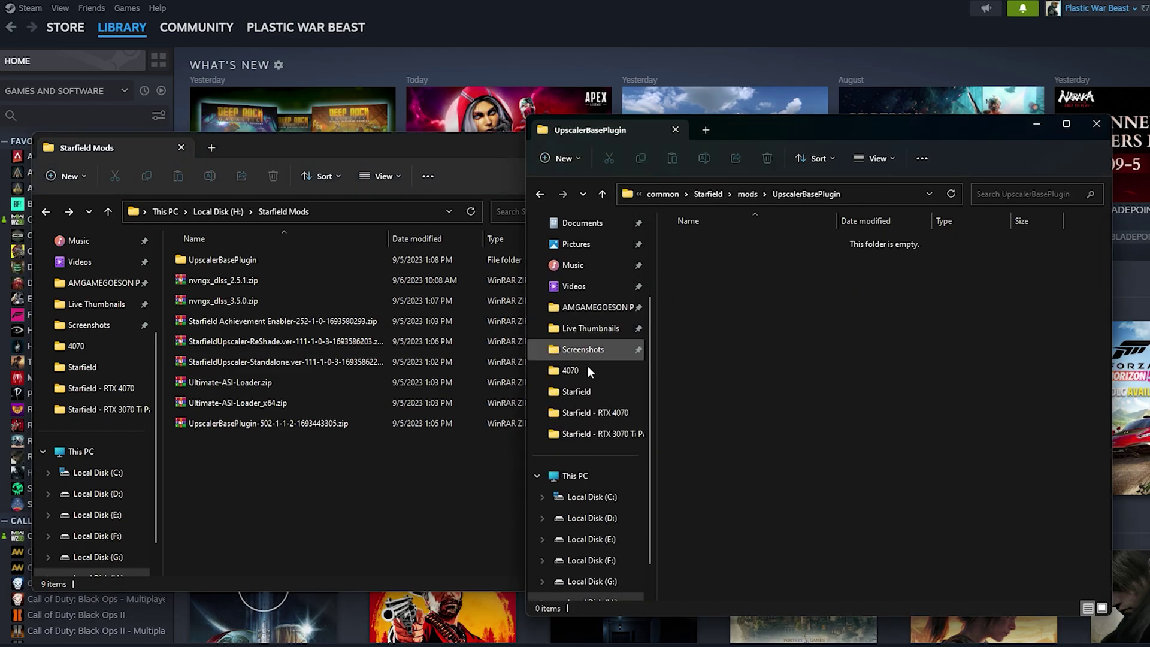
# Step: Extract PDPerfPlugin.dll from the UpscalerBasePlugin archive into that folder, then close WinRAR
pyautogui.click(328, 480)
pyautogui.click(224, 425)
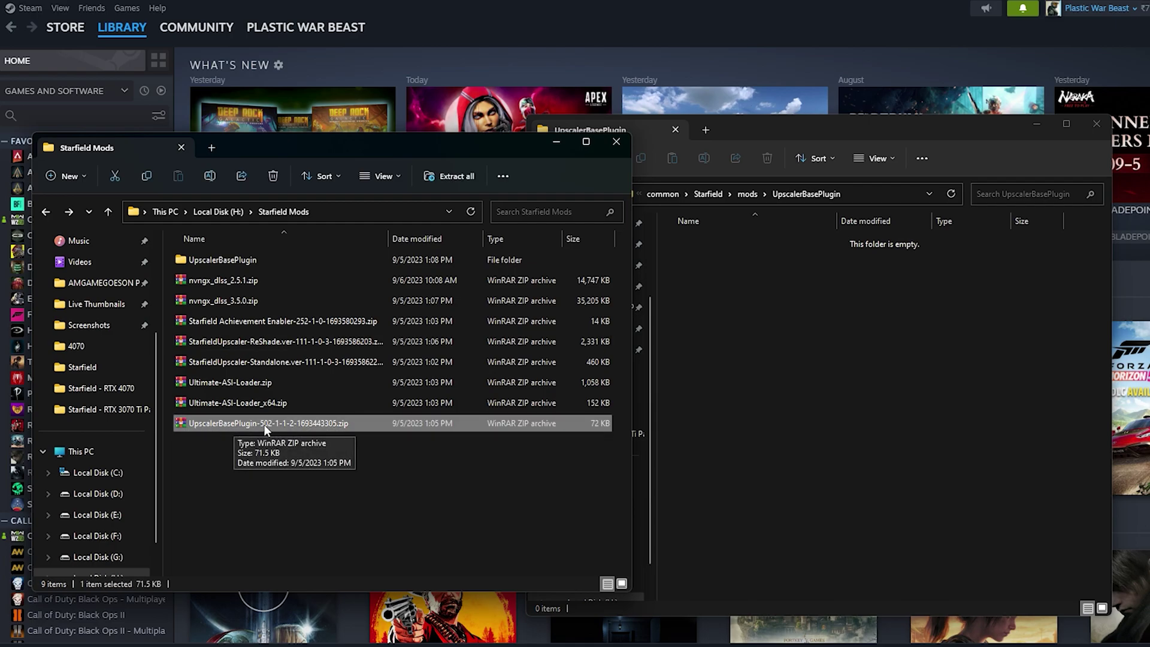
pyautogui.doubleClick(358, 421)
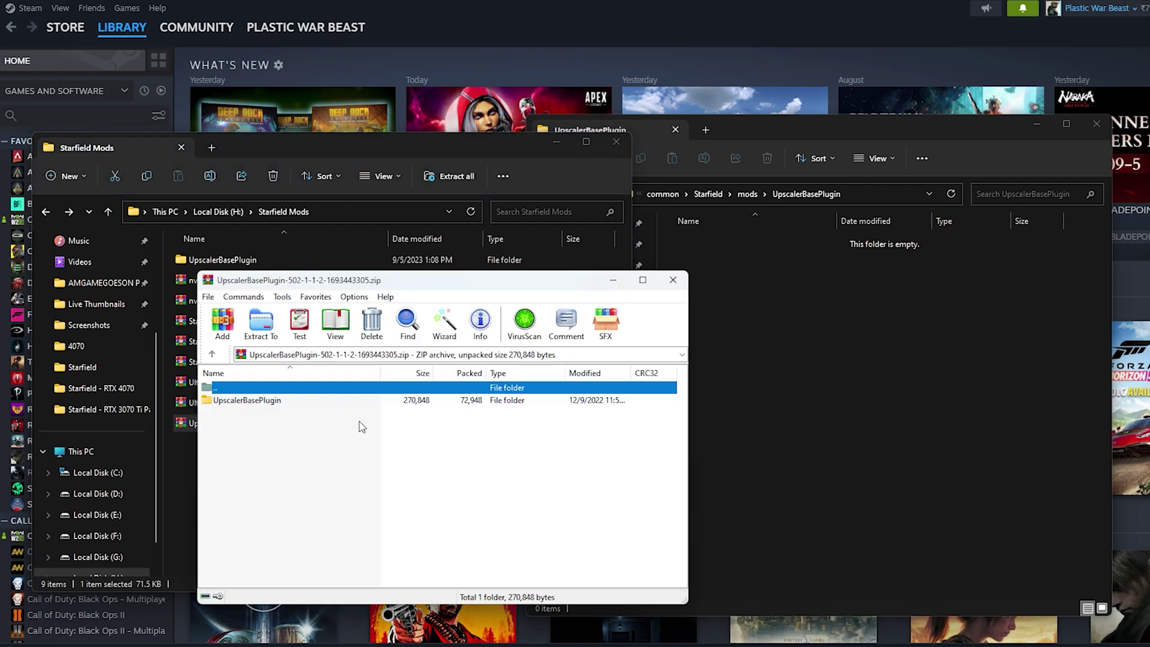
pyautogui.click(246, 401)
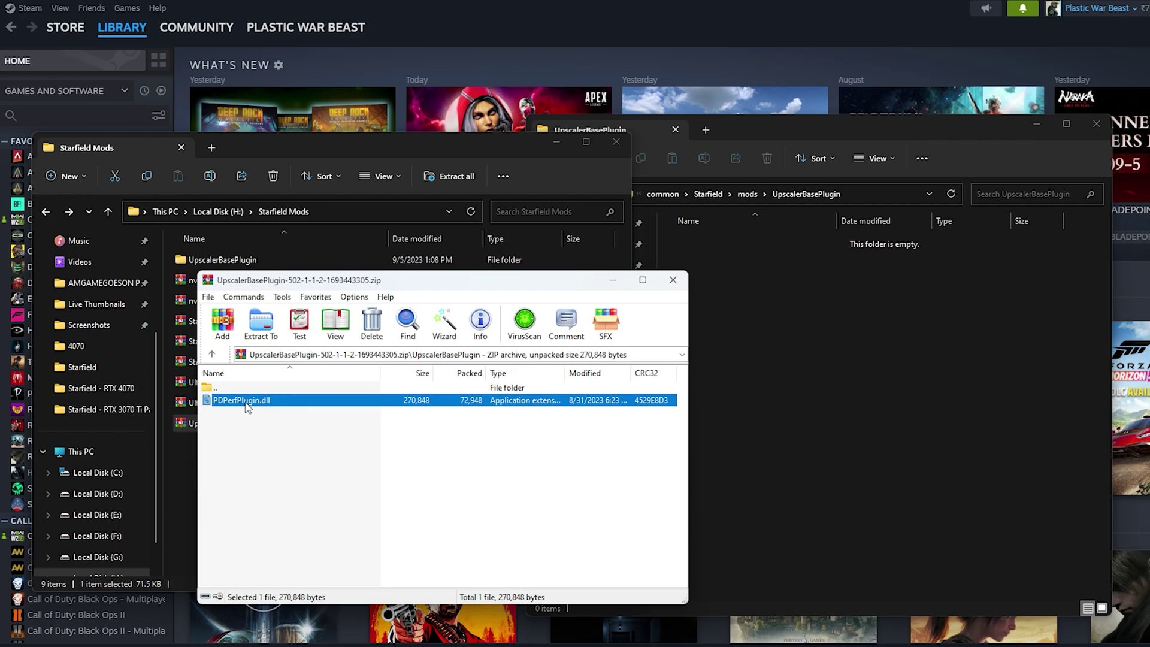
pyautogui.moveTo(827, 390); pyautogui.dragTo(849, 362)
pyautogui.click(358, 538)
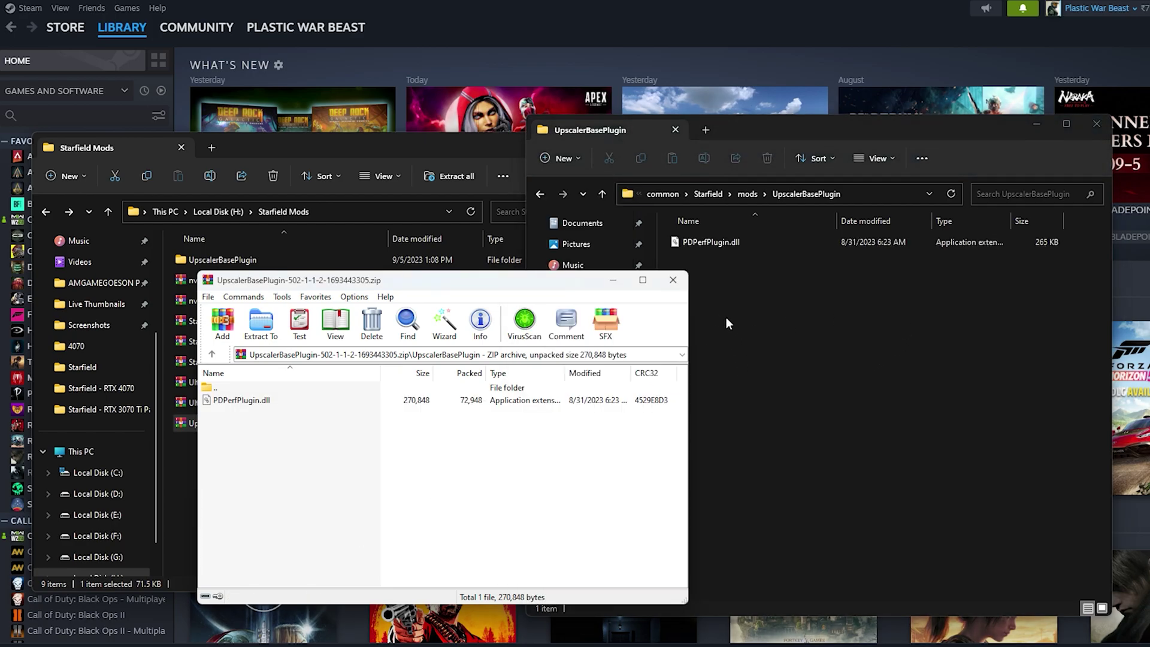
pyautogui.click(673, 281)
# Step: Extract nvngx_dlss.dll from nvngx_dlss_2.5.1.zip into the UpscalerBasePlugin folder and close WinRAR
pyautogui.click(355, 467)
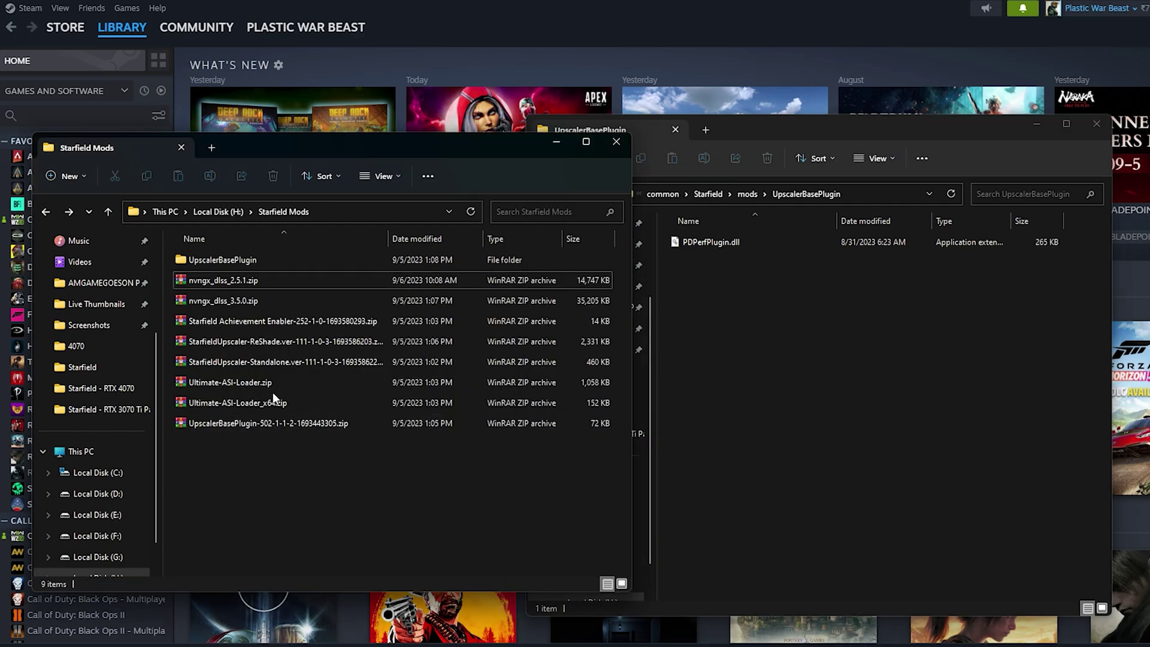
pyautogui.click(276, 278)
pyautogui.doubleClick(274, 280)
pyautogui.moveTo(238, 401); pyautogui.dragTo(844, 284)
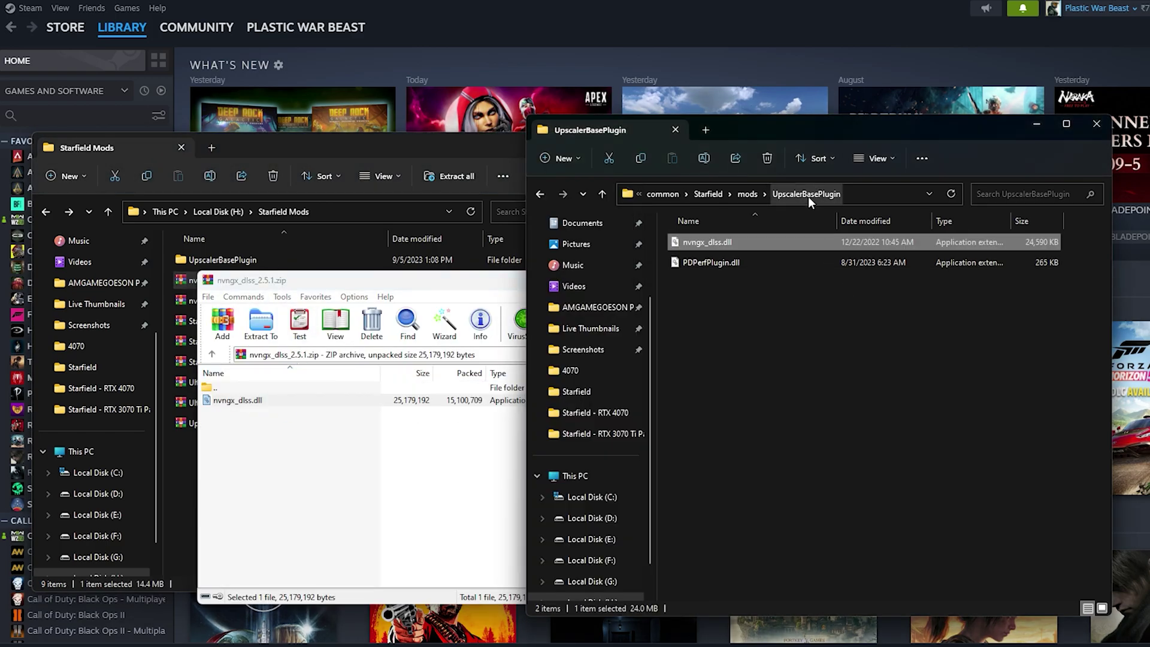
pyautogui.click(421, 480)
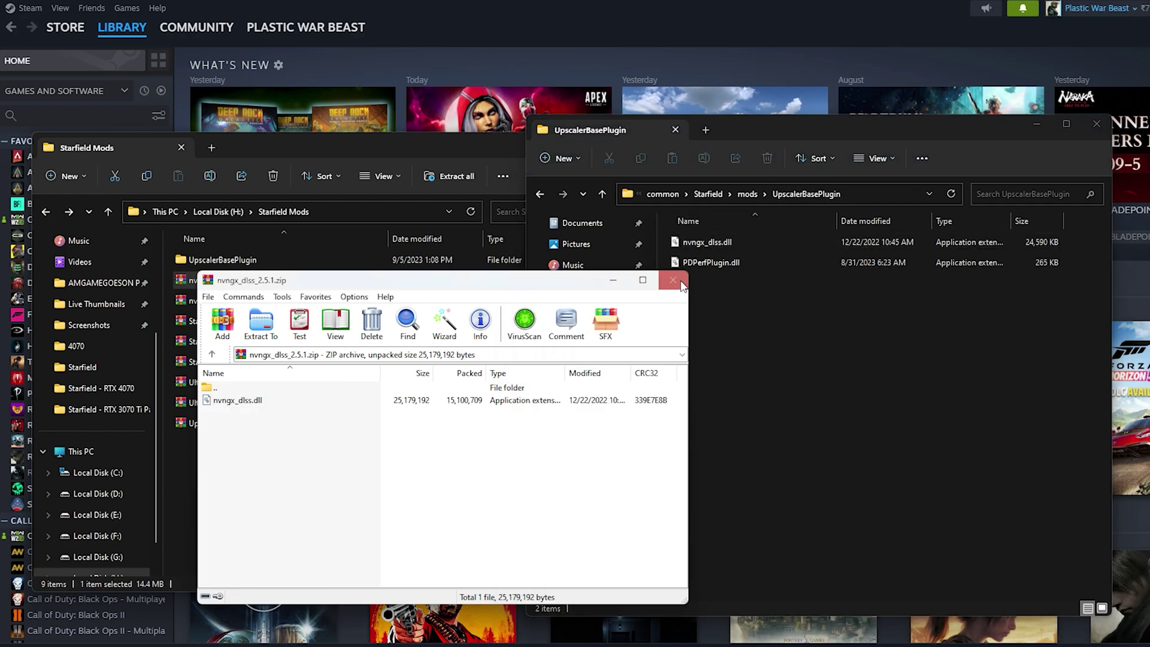
pyautogui.press('Escape')
# Step: Go back twice to Starfield's install folder and clear the selections
pyautogui.click(538, 192)
pyautogui.click(538, 191)
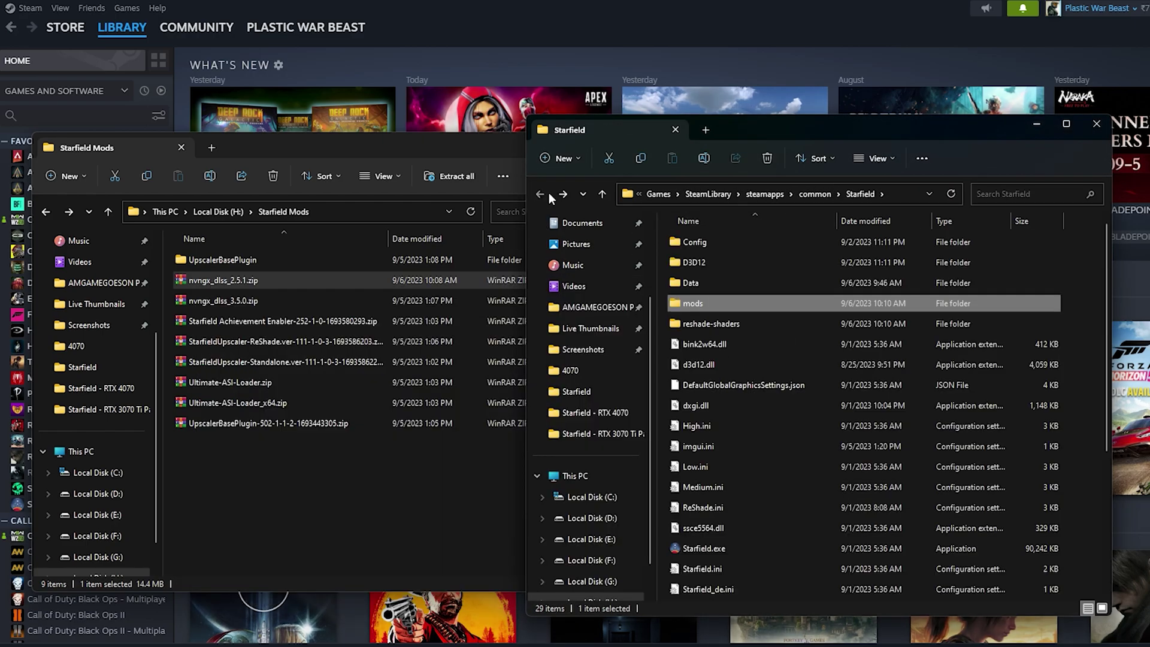
pyautogui.click(382, 456)
pyautogui.click(867, 350)
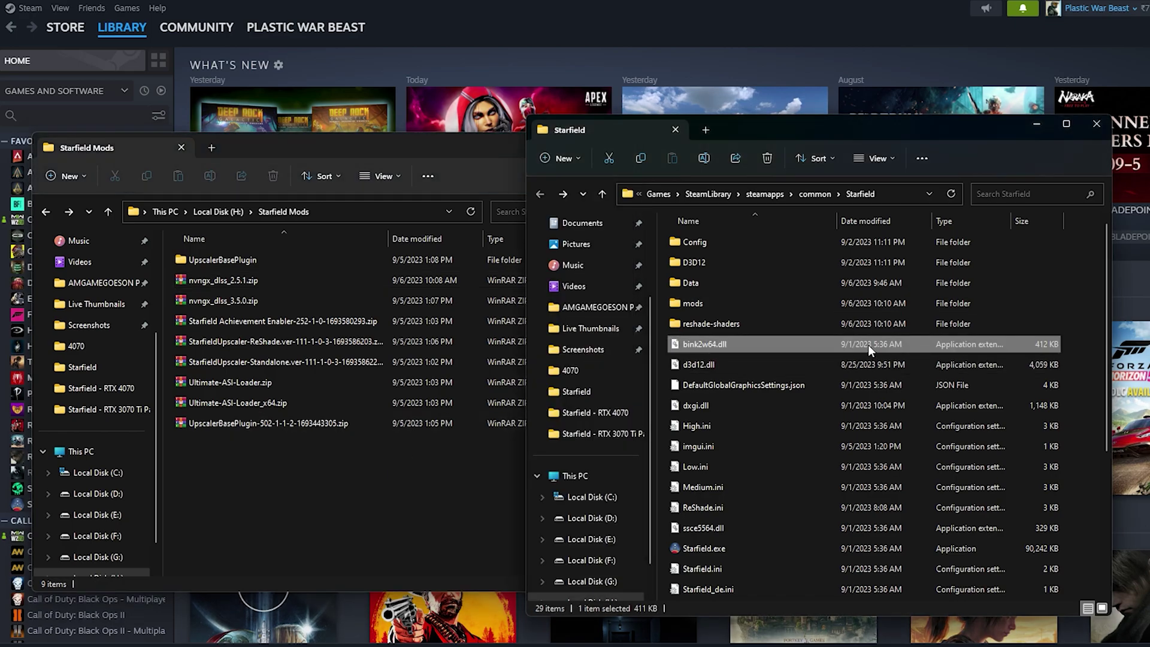
pyautogui.click(1072, 287)
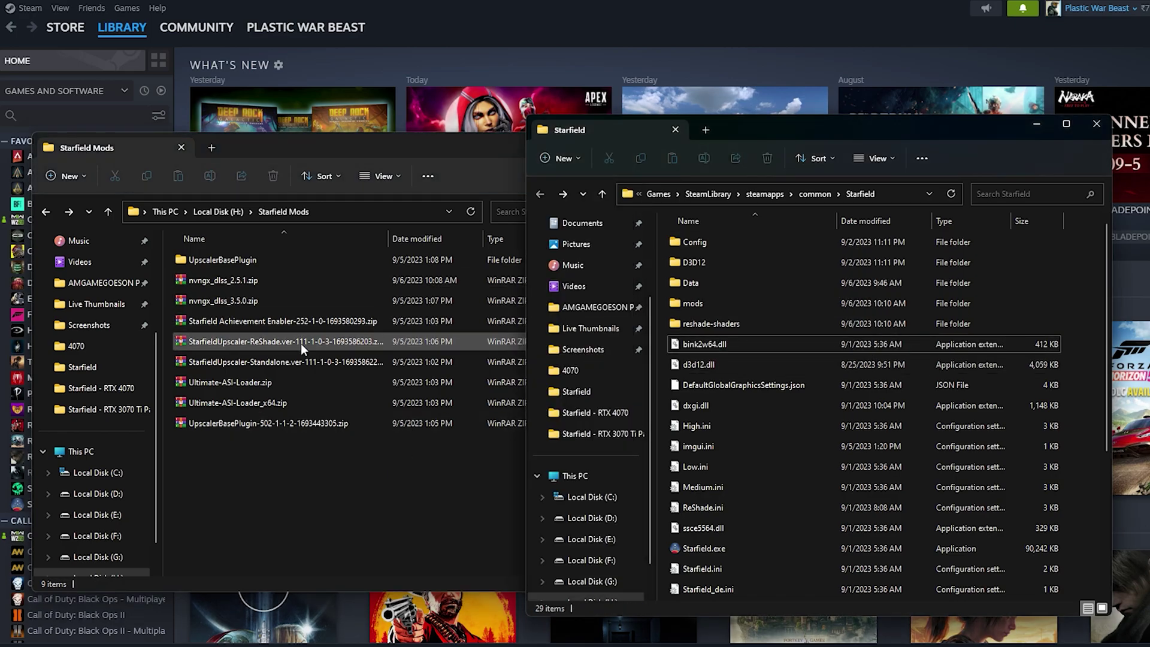